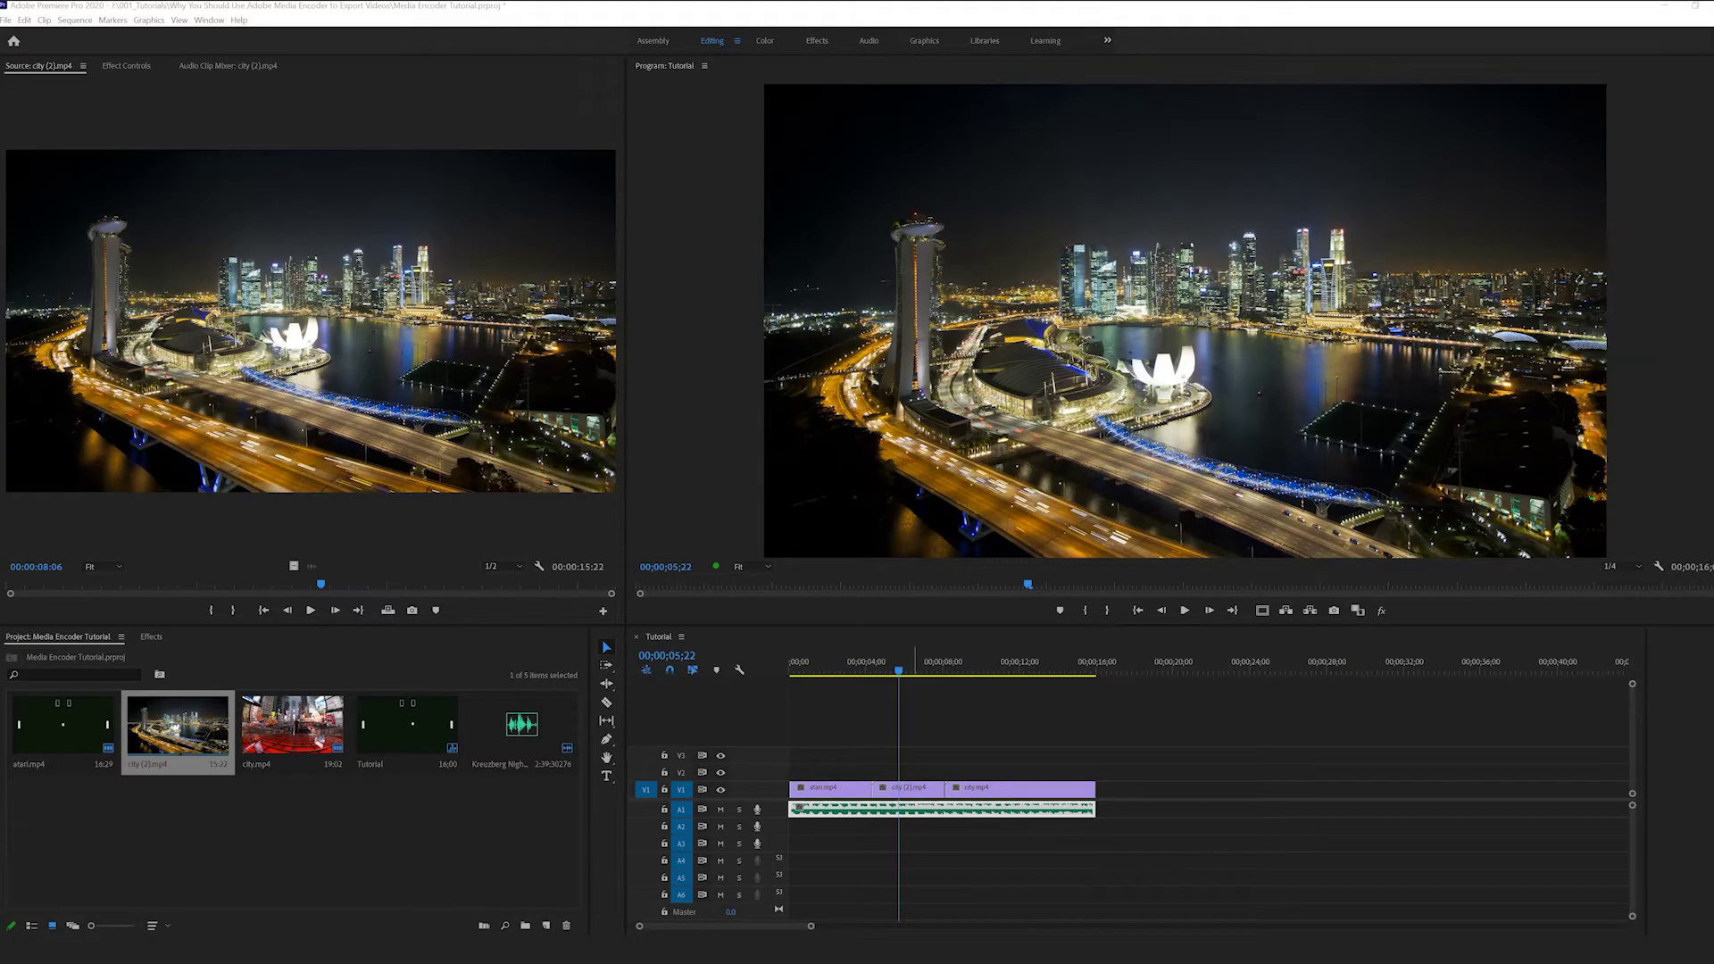
- Launch Adobe Media Encoder 2020 from the Creative Cloud app list, then close Creative Cloud
click(420, 903)
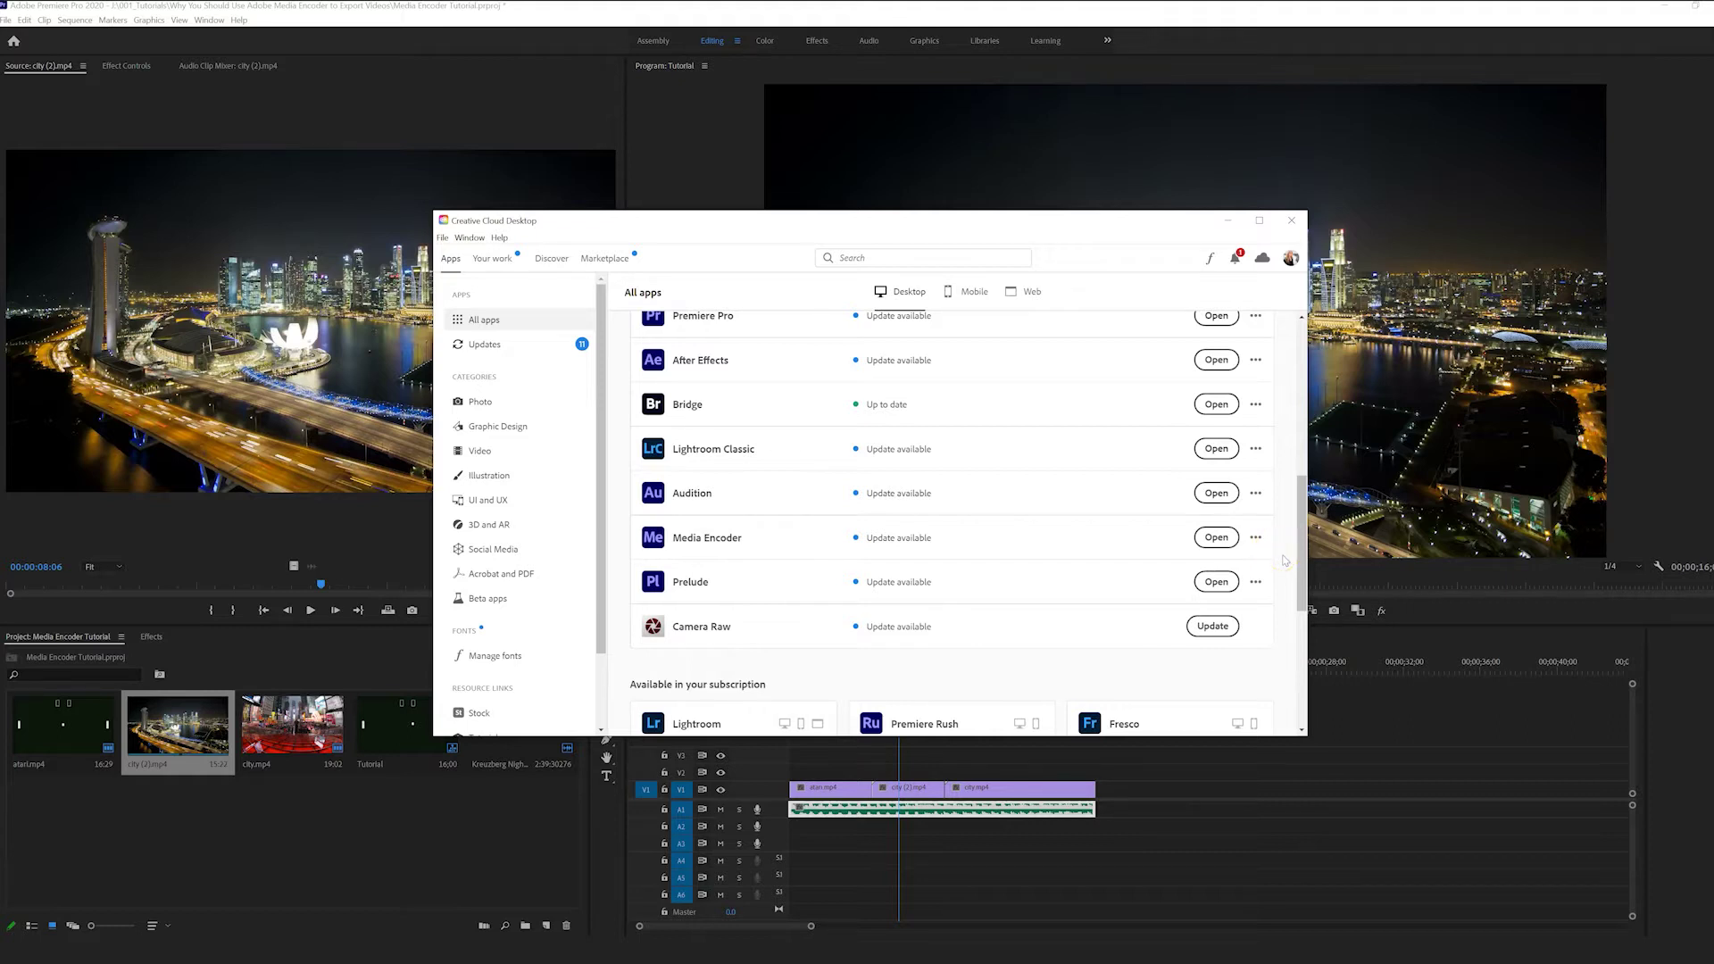
click(1291, 220)
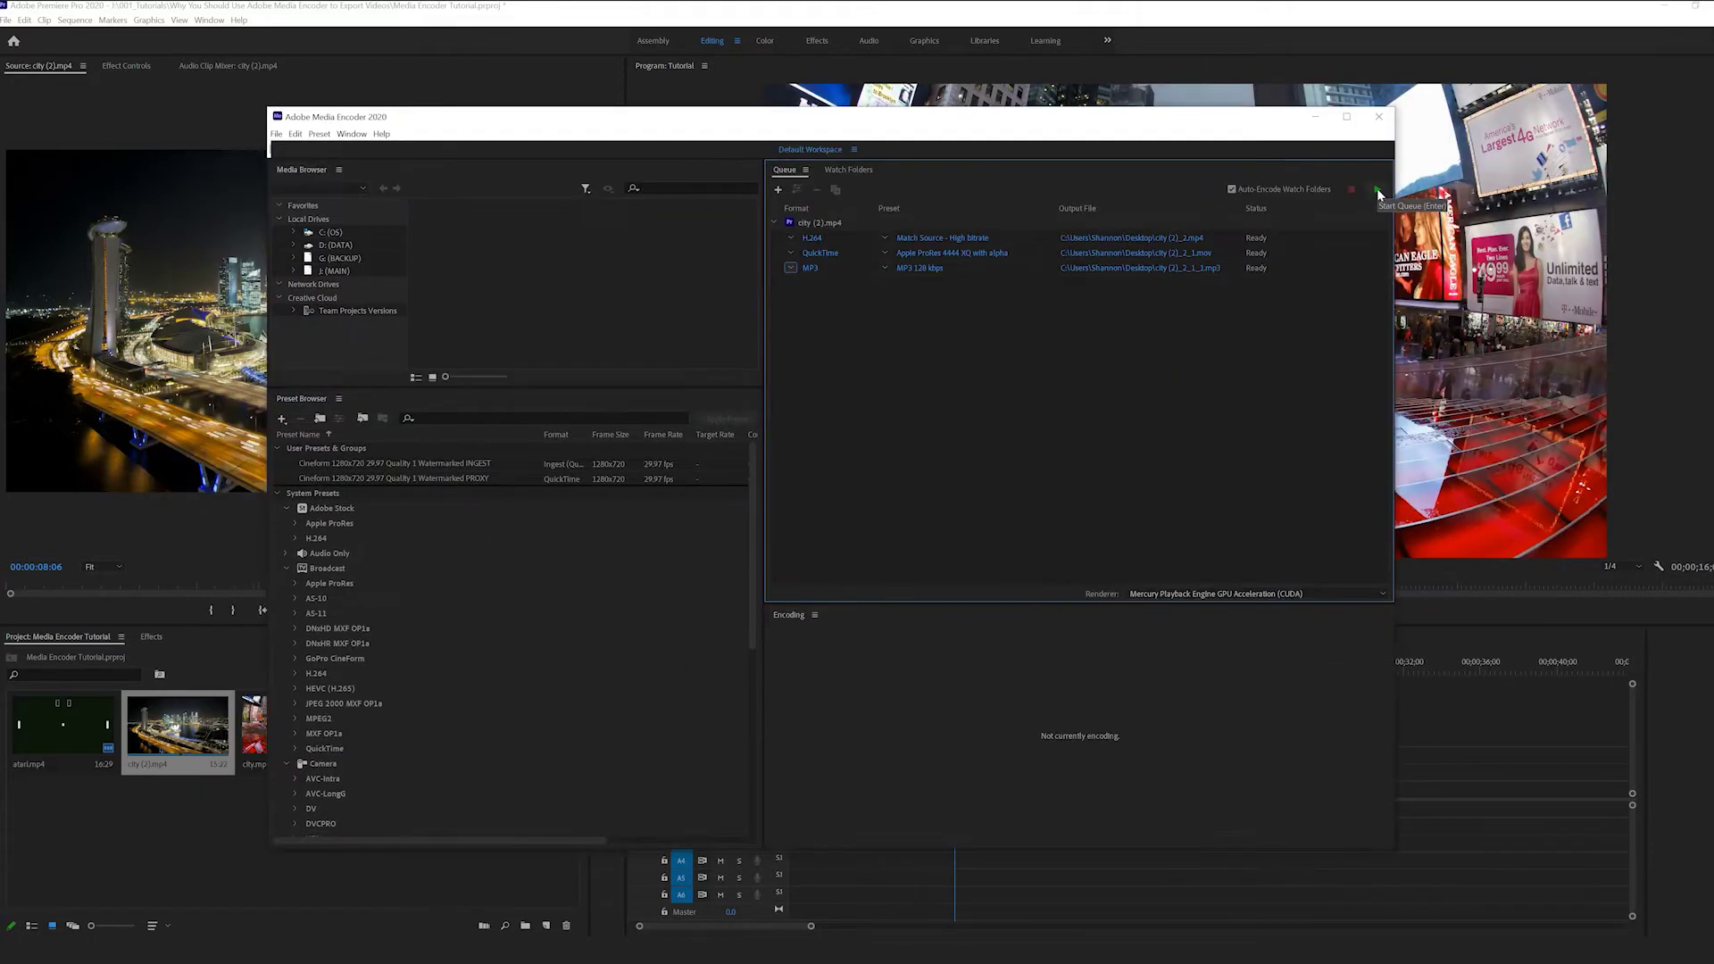
- Run the queue until the H.264, QuickTime and MP3 outputs of city (2).mp4 are Done
click(1378, 195)
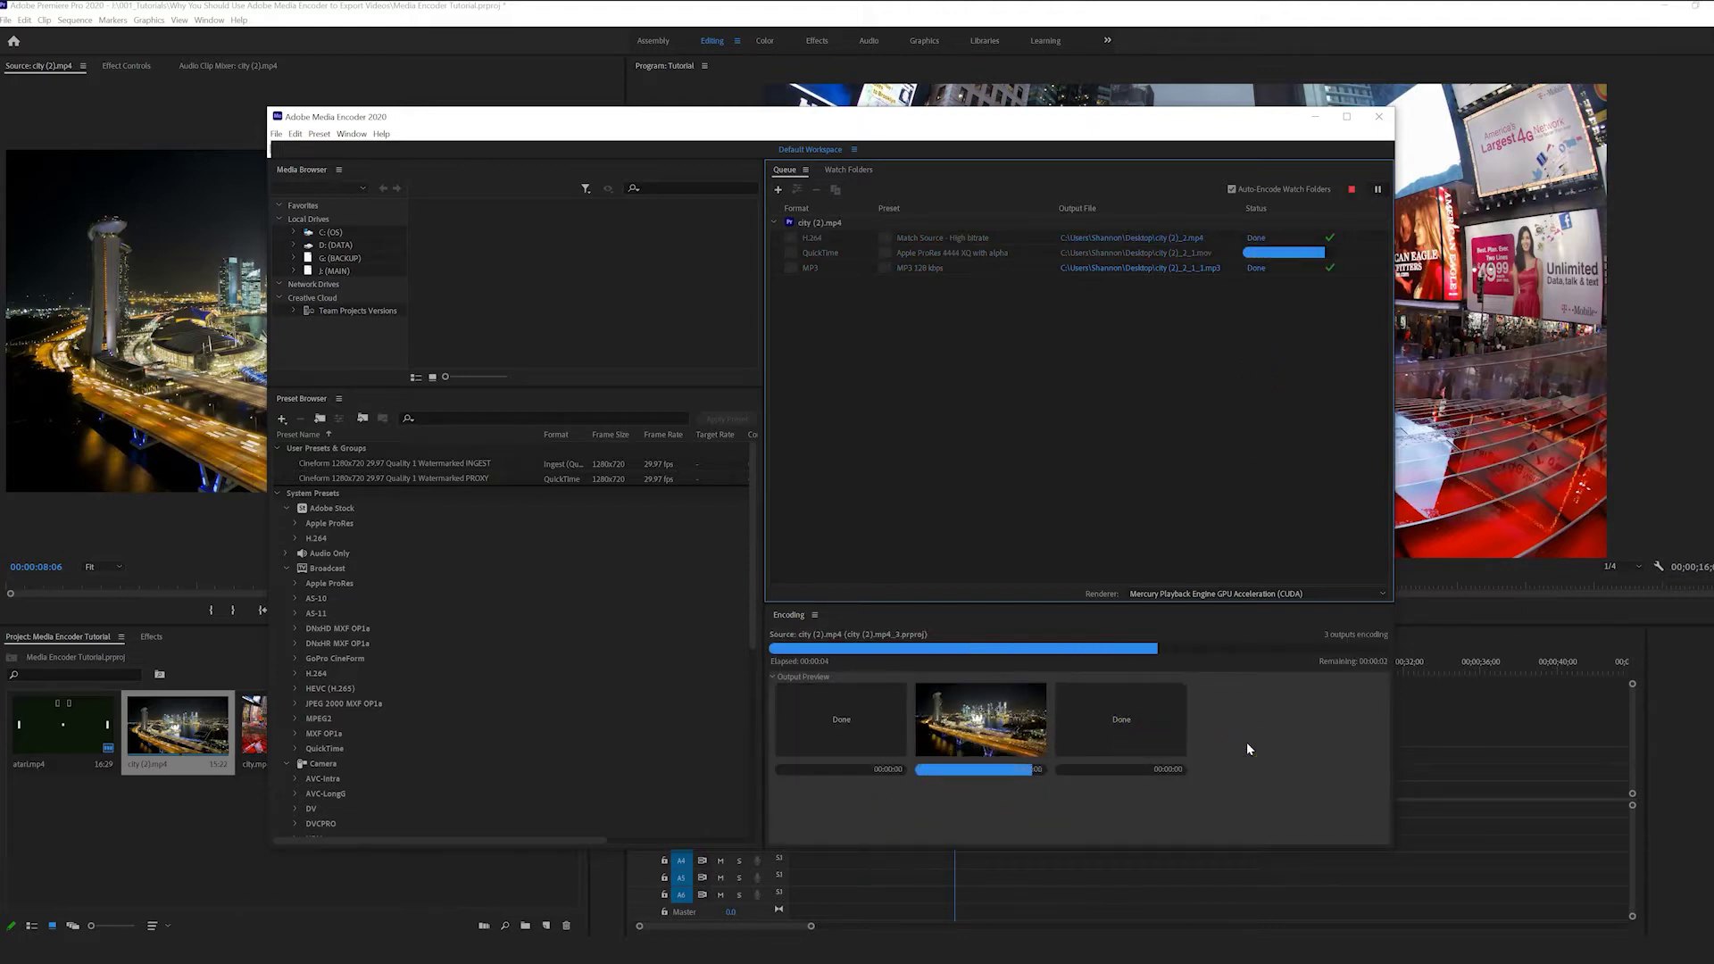
click(1091, 753)
click(512, 908)
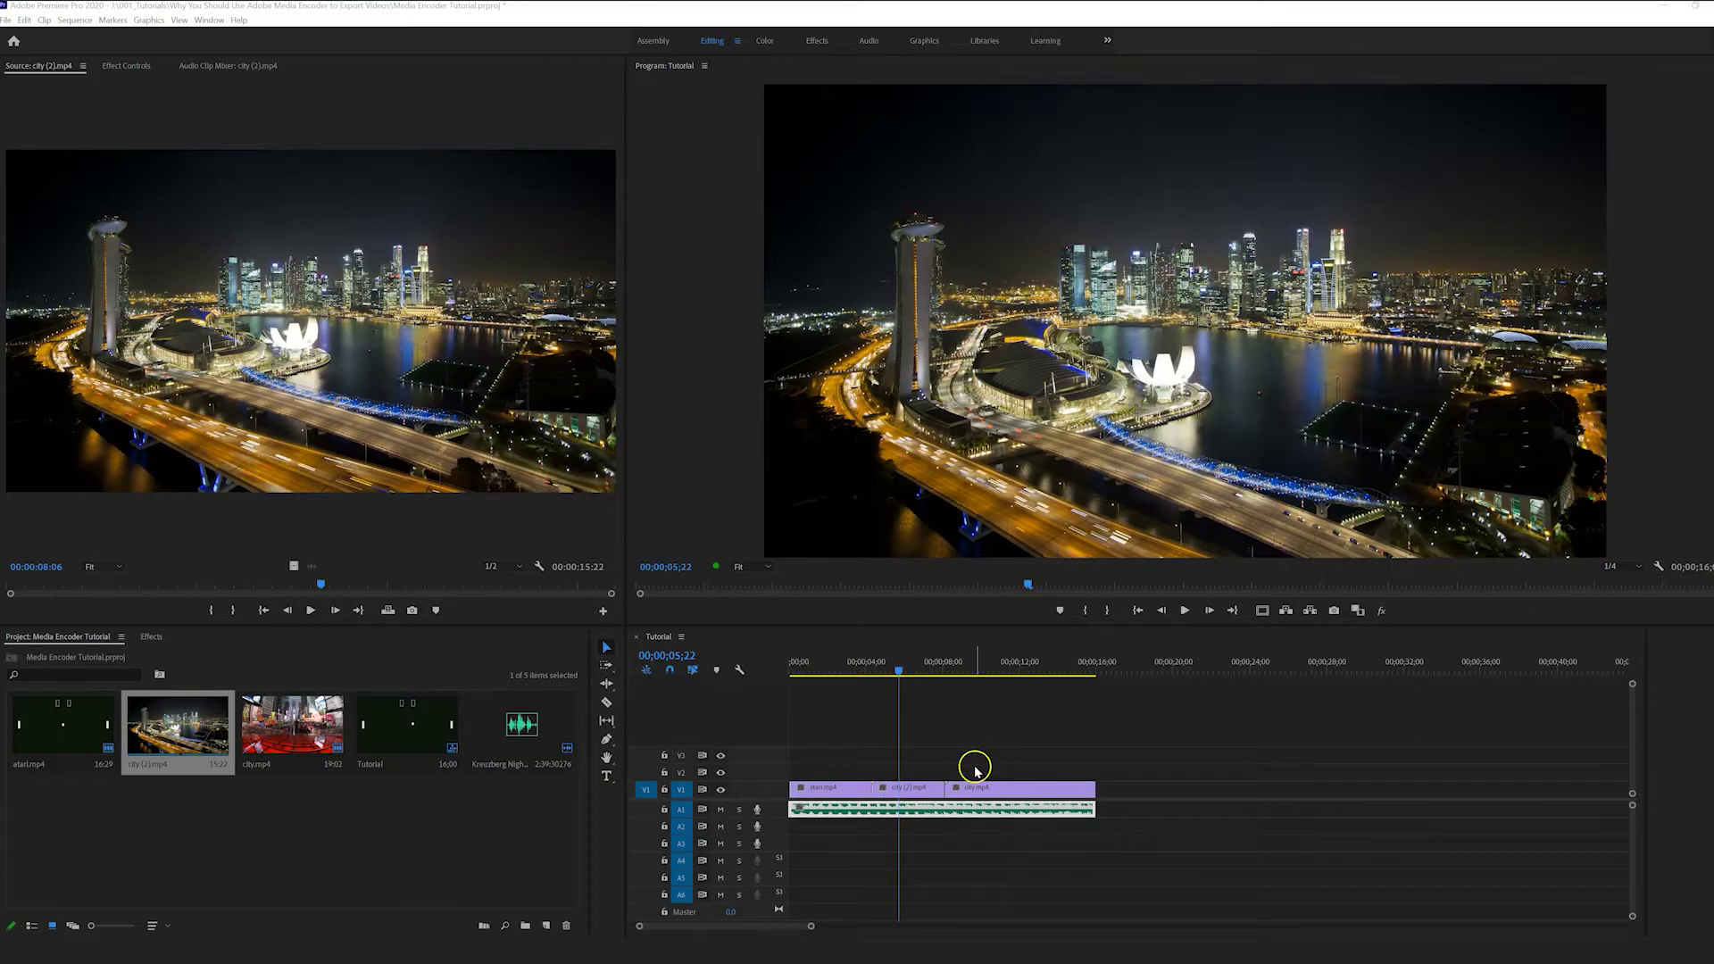
- Export the Times Square clip city (2).mp4 straight from Premiere as H.264 using Ctrl+M
click(900, 672)
click(955, 676)
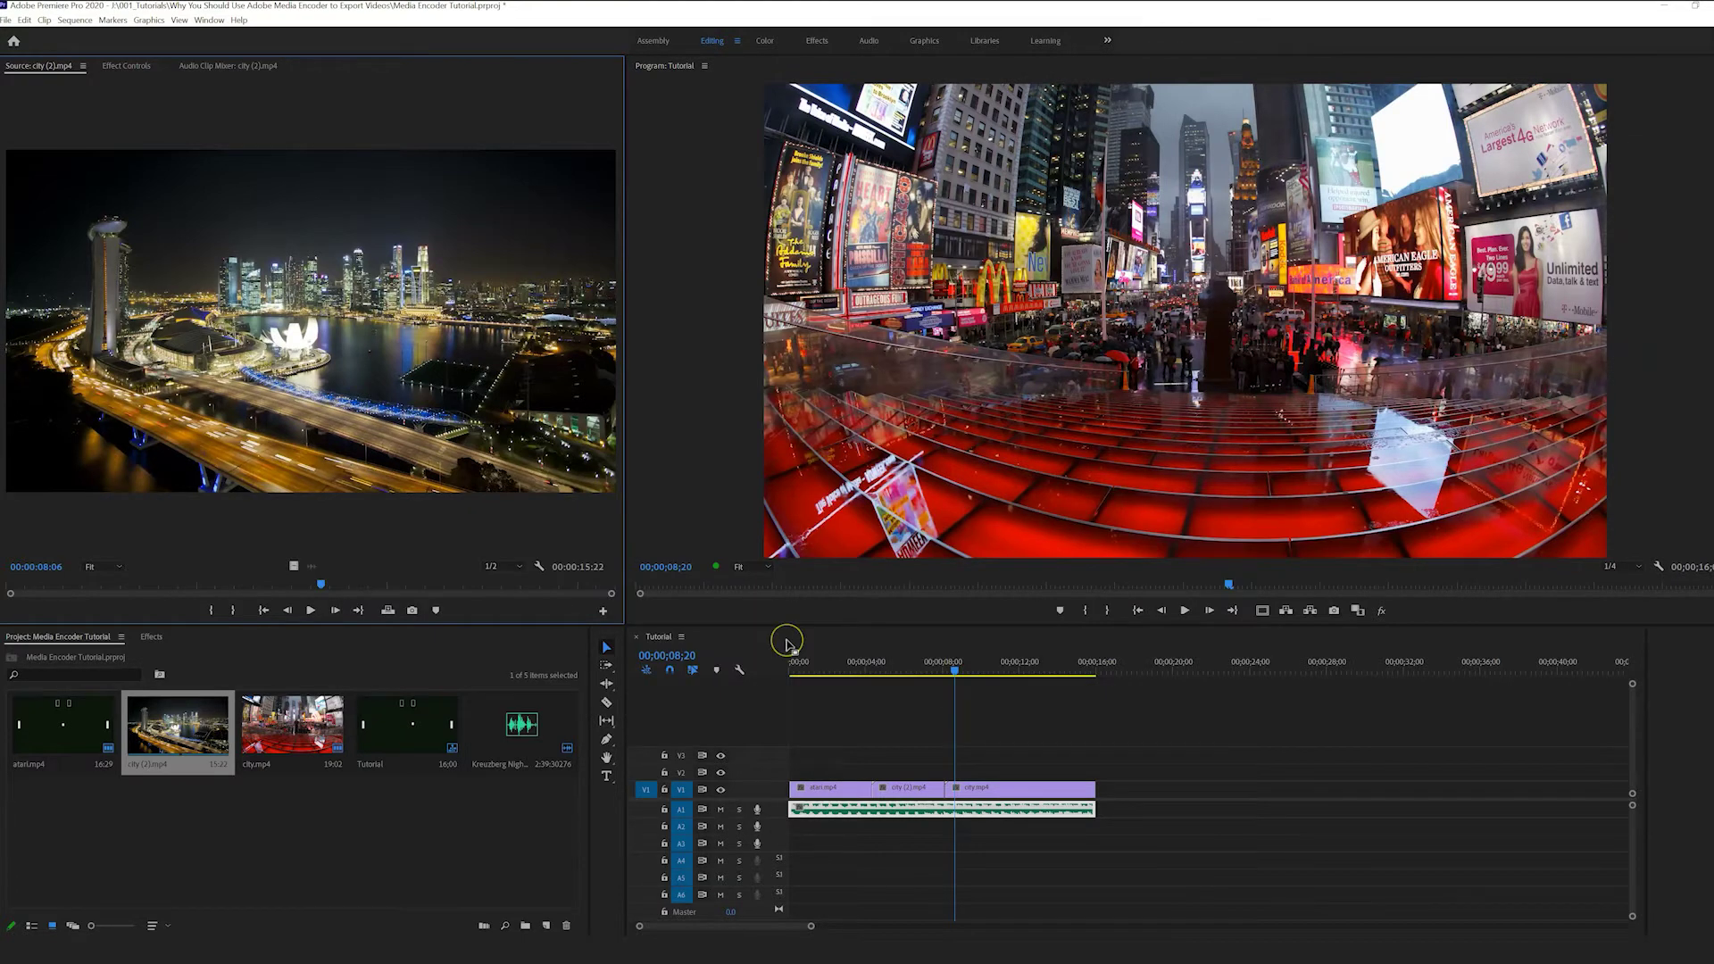
key(ctrl+m)
click(1158, 757)
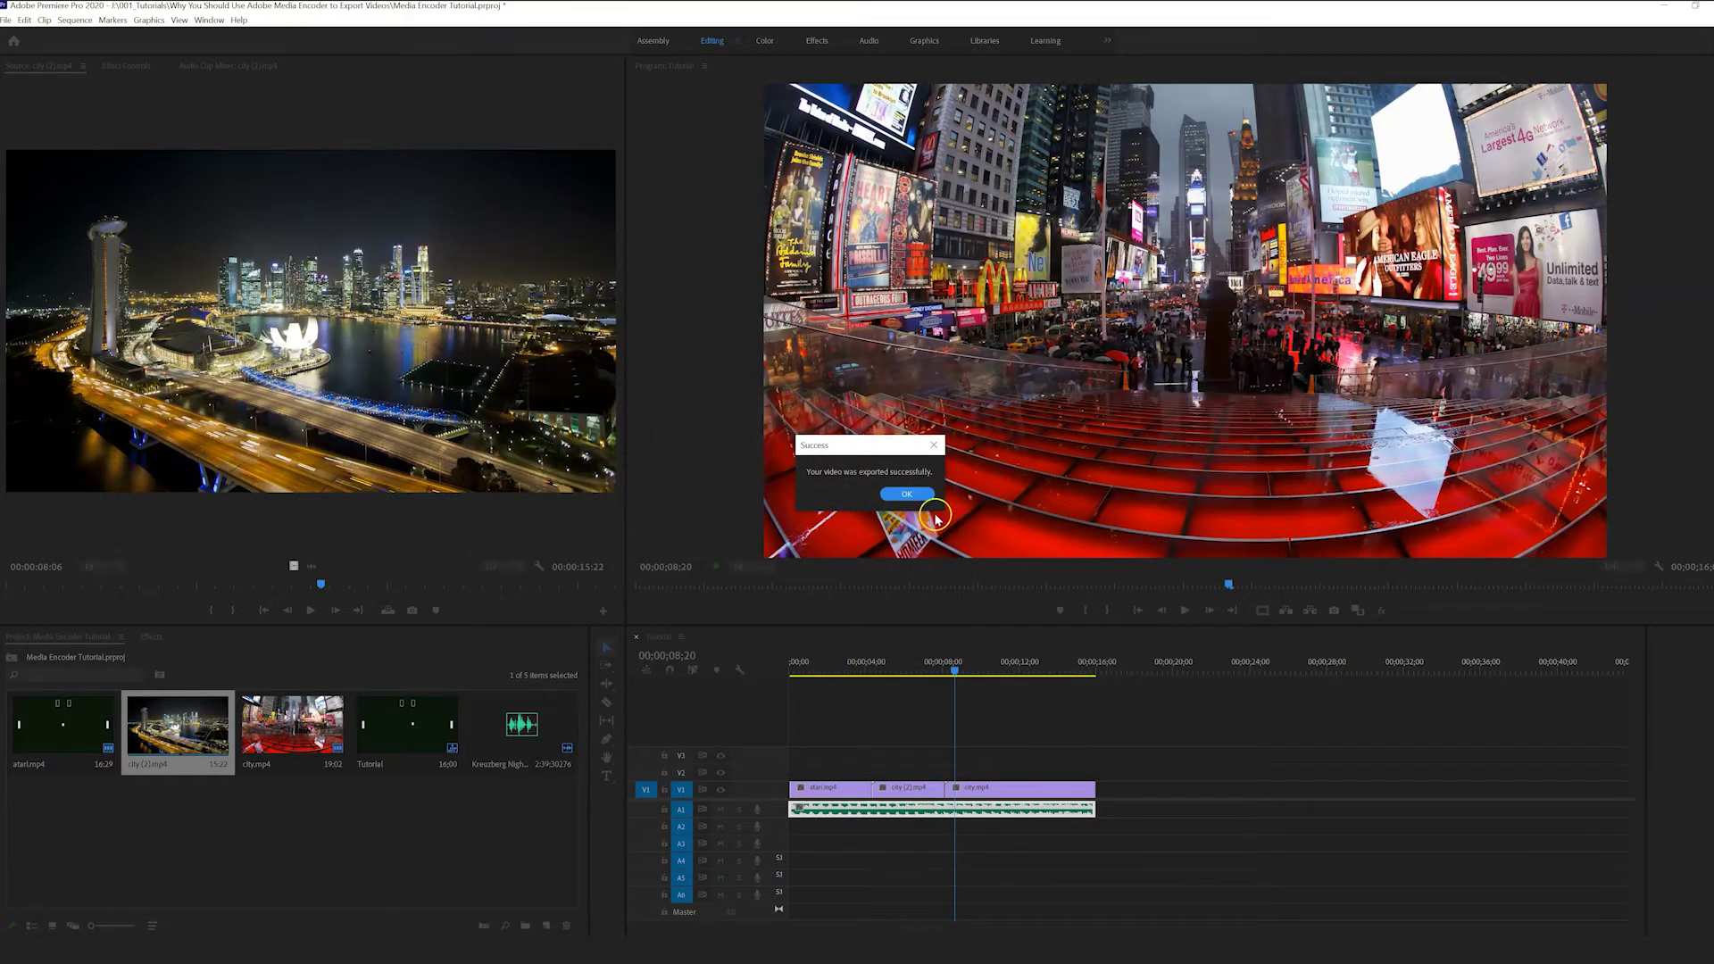
click(906, 494)
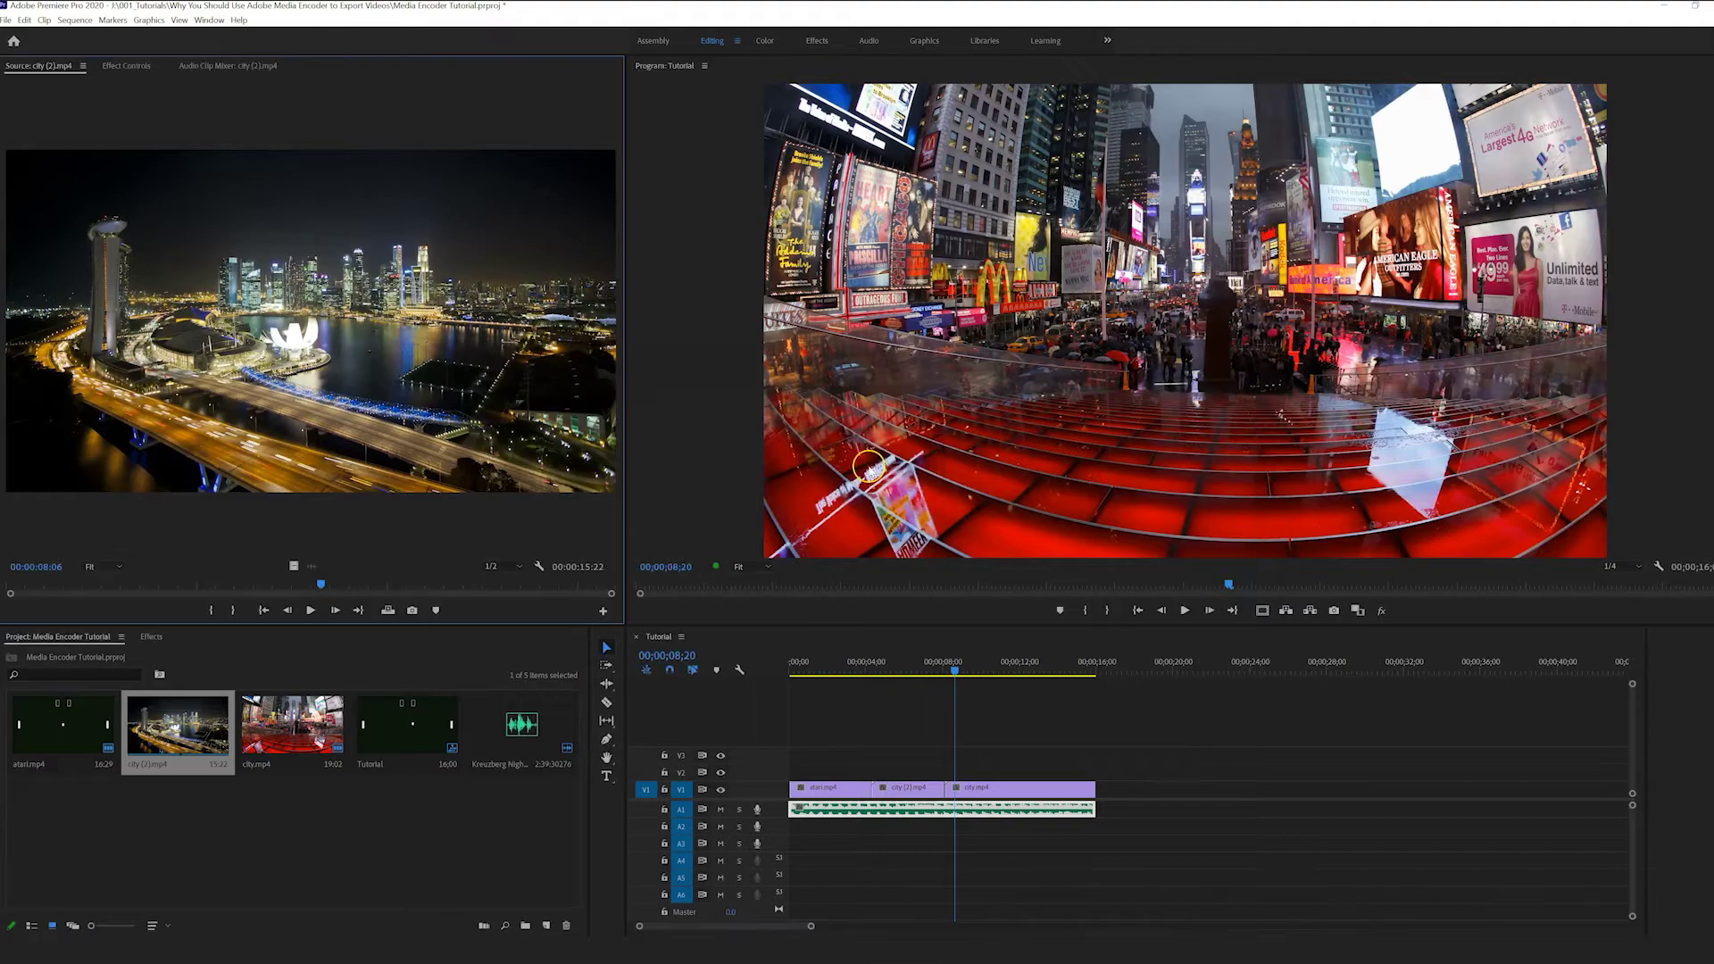
- Reopen Export Settings for city (2).mp4 through File > Export > Media
click(7, 20)
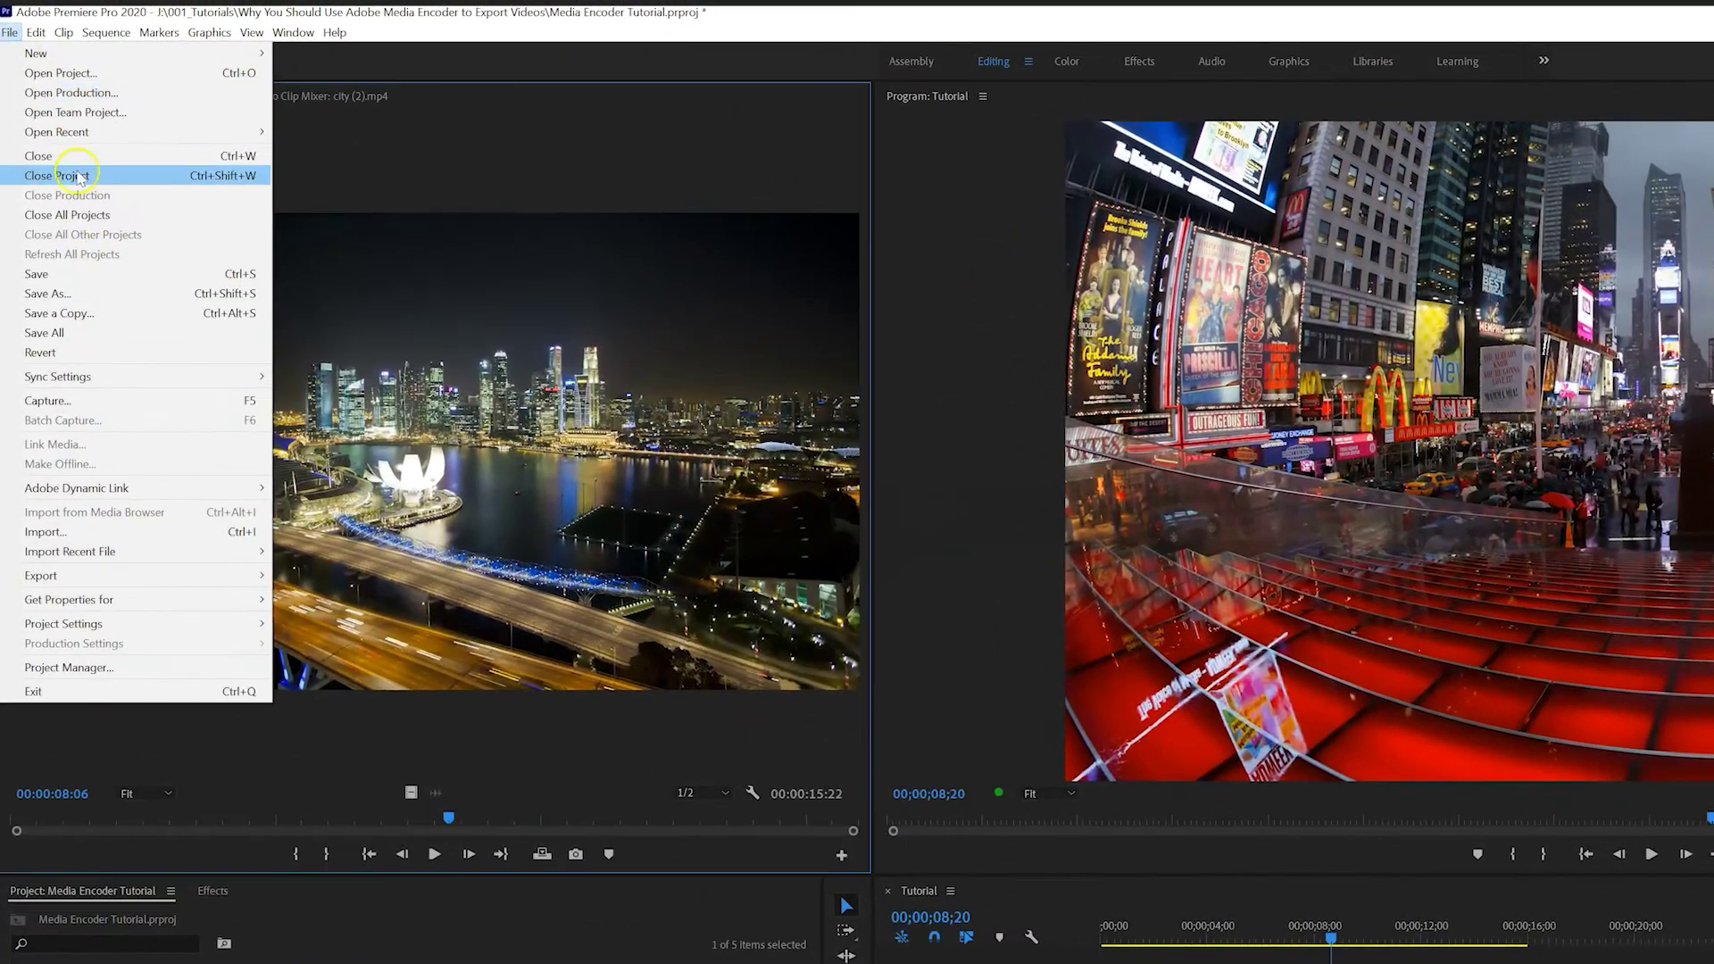
mouse_move(143, 579)
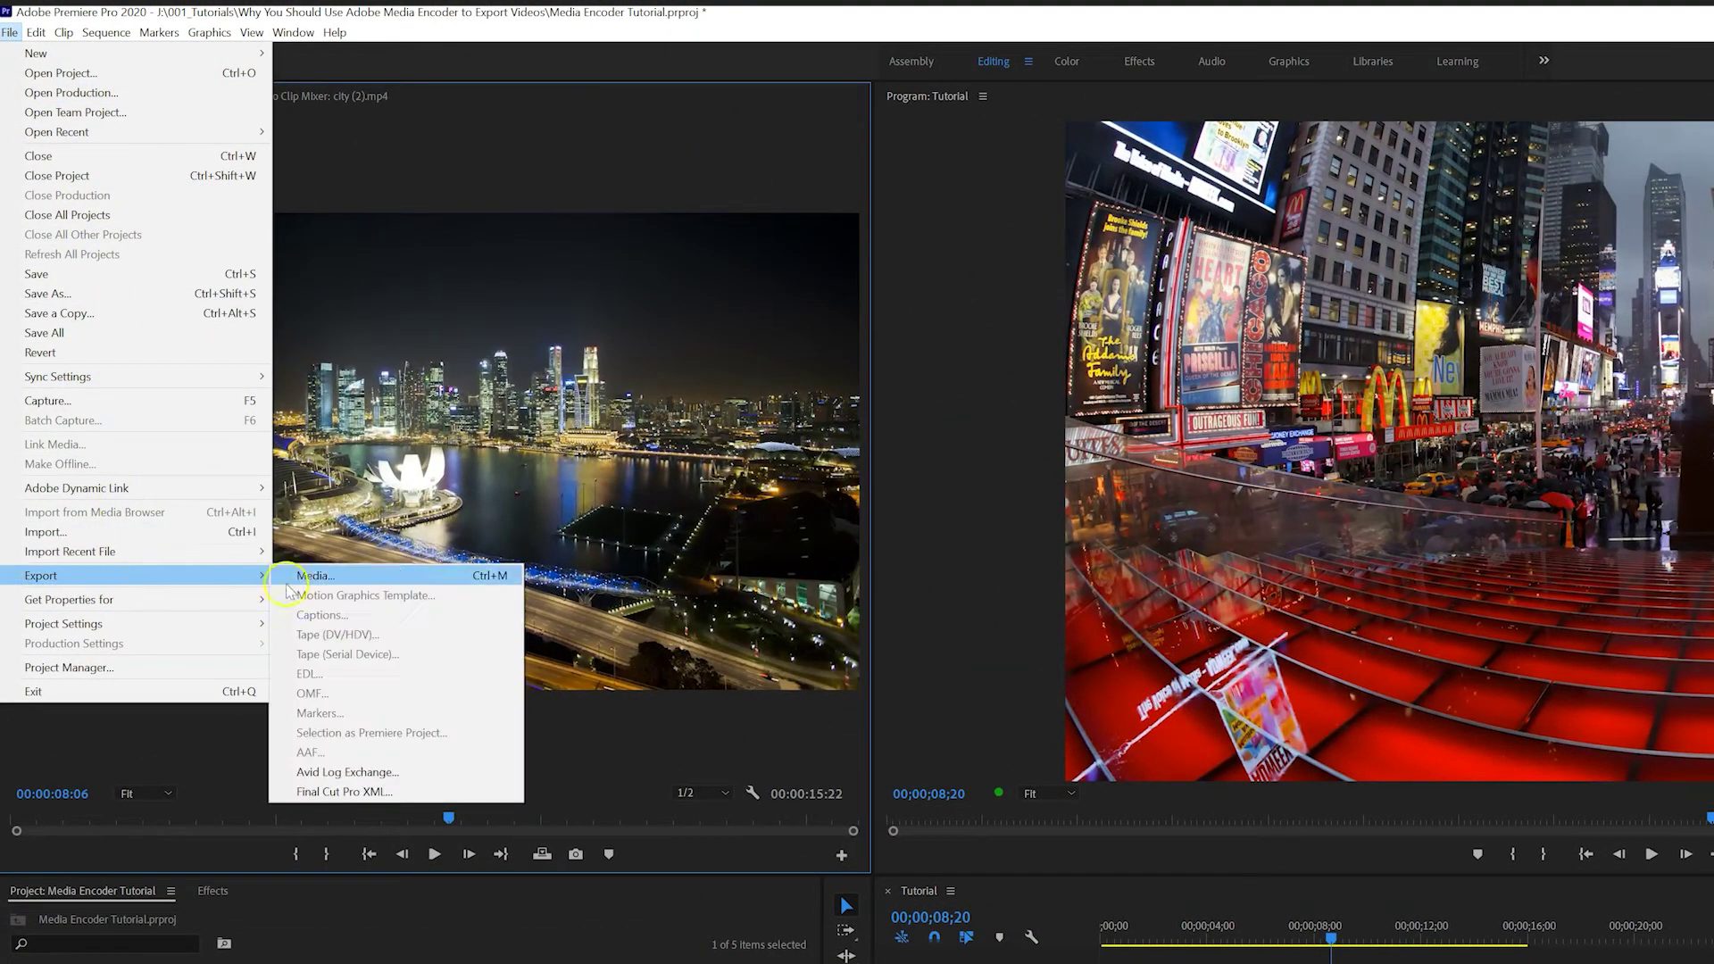
click(386, 577)
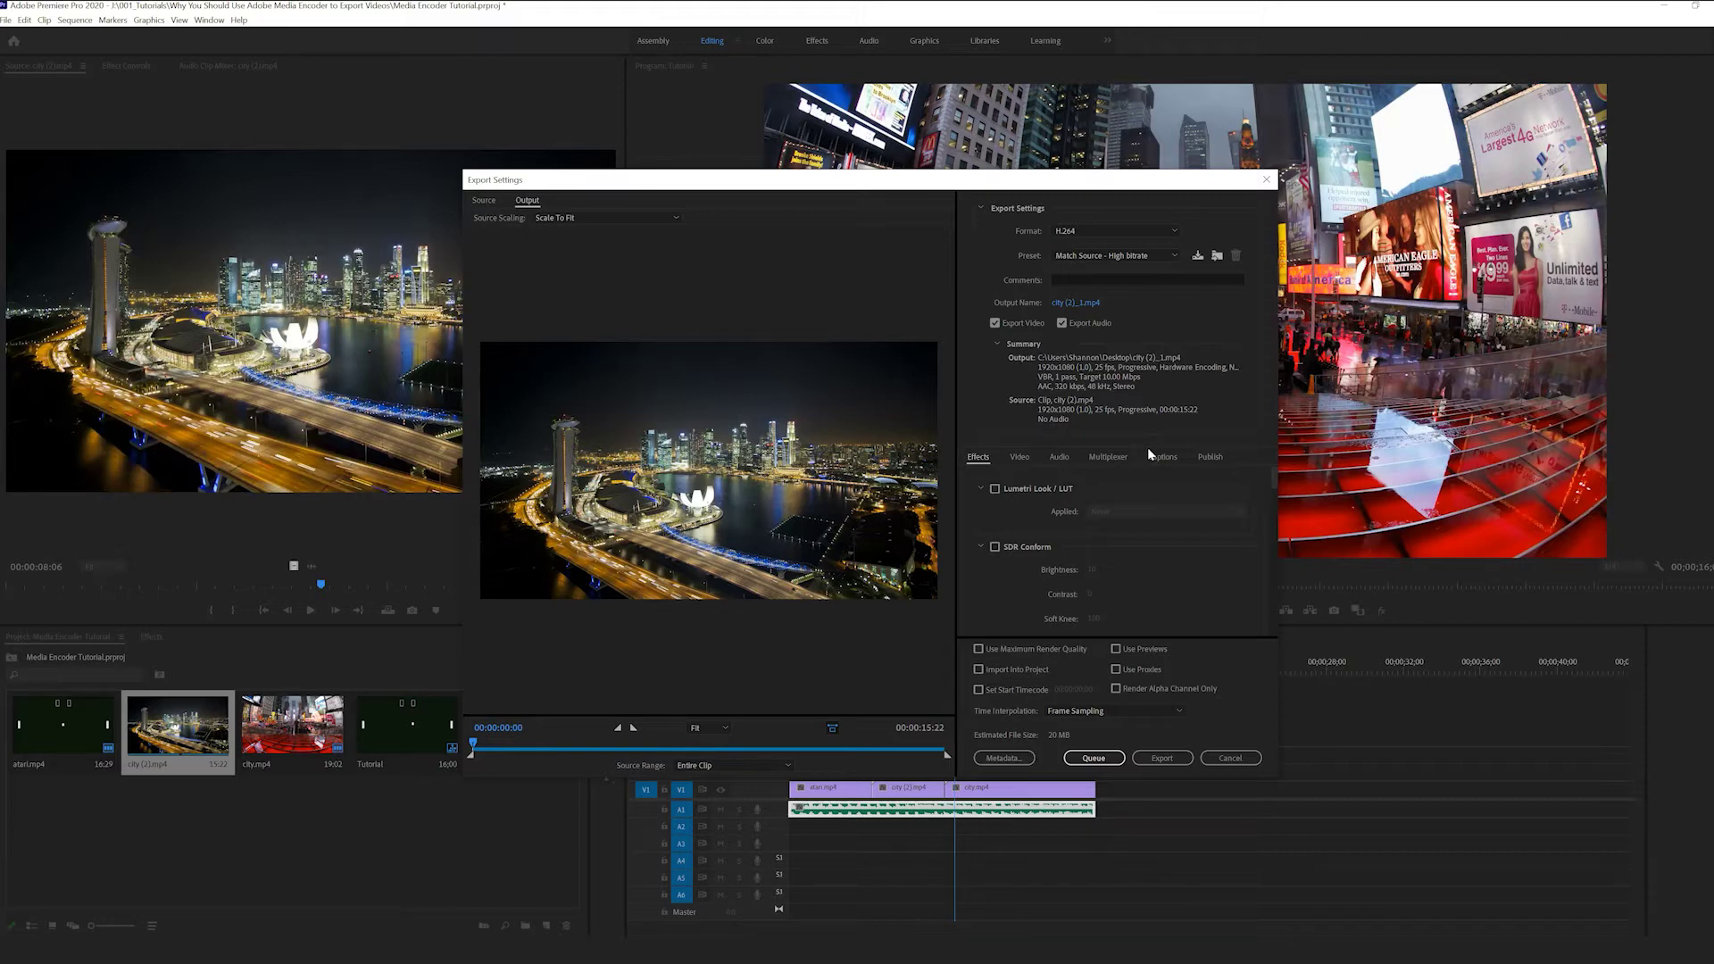
- Queue city (2).mp4 in Media Encoder, check its H.264 format and preset, and start encoding
click(1115, 762)
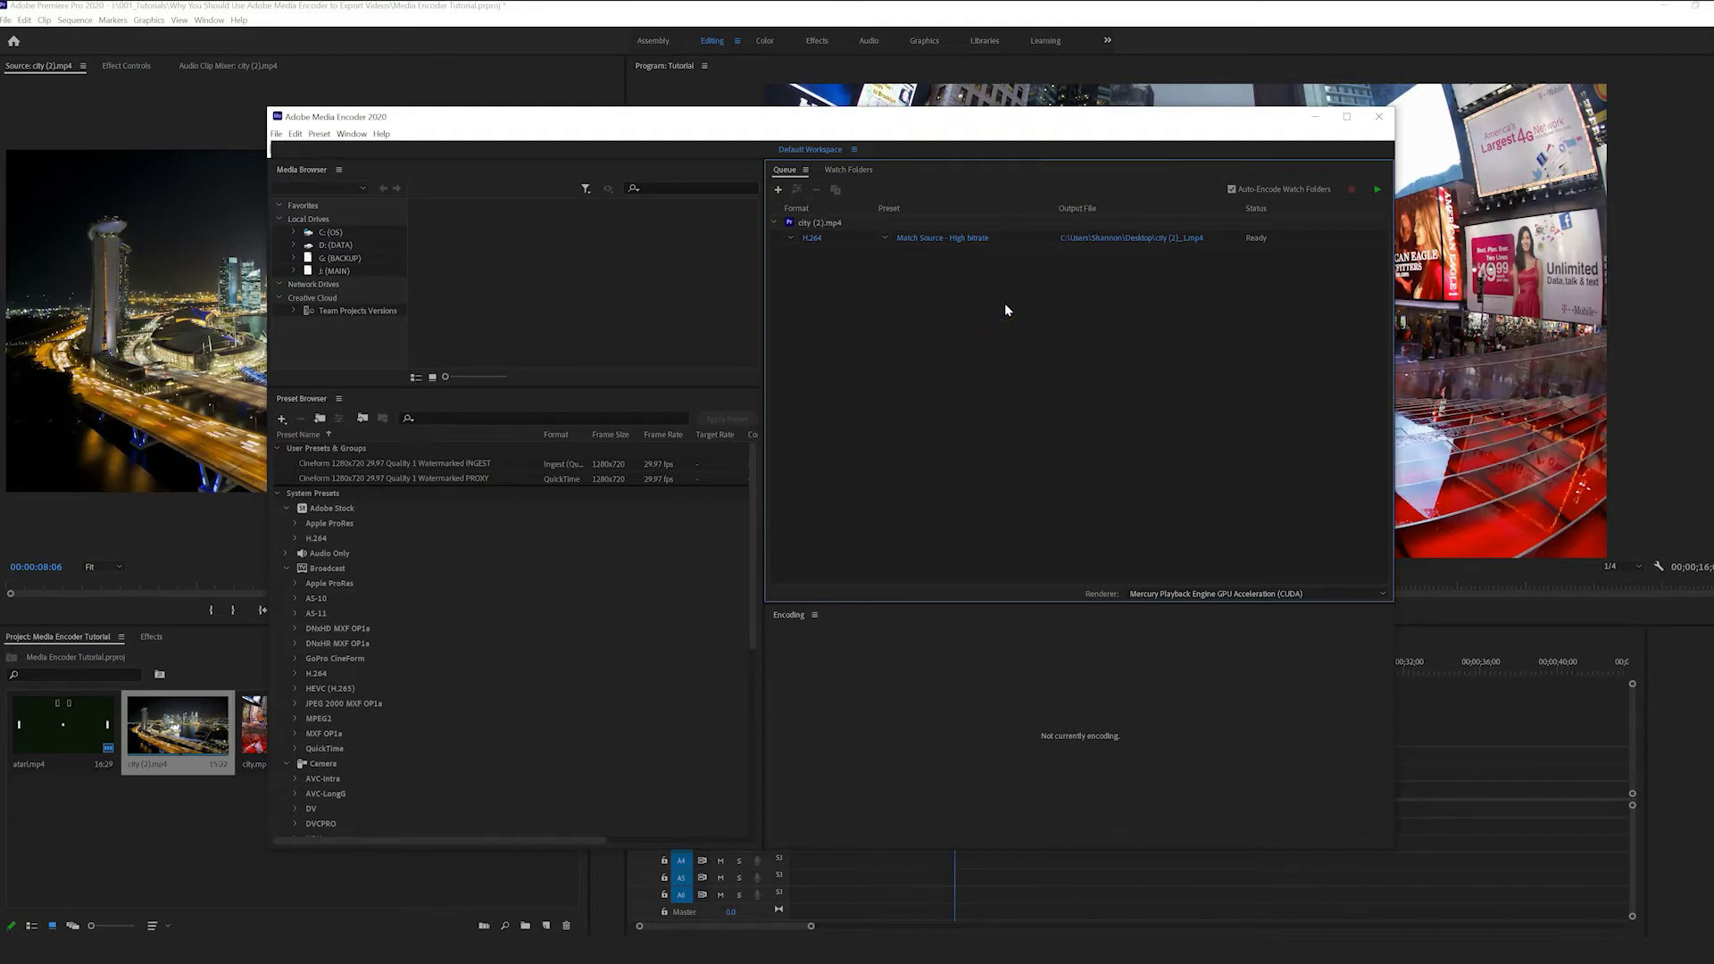
click(790, 238)
click(846, 239)
click(885, 238)
click(886, 238)
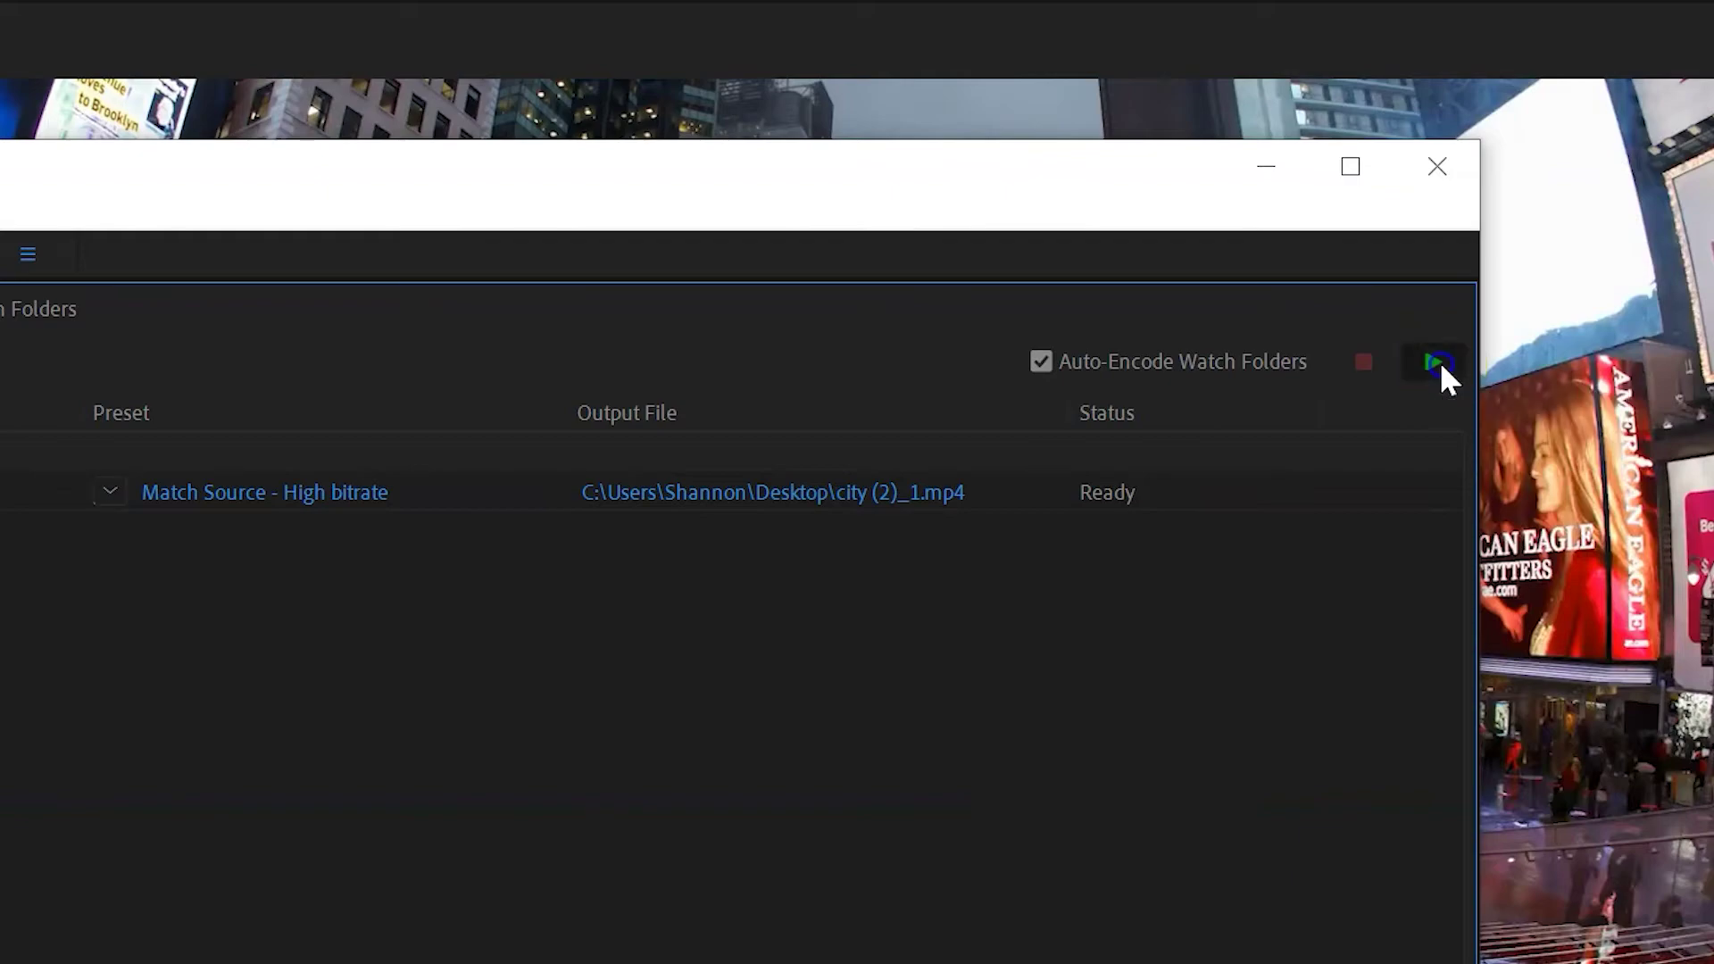
click(1434, 361)
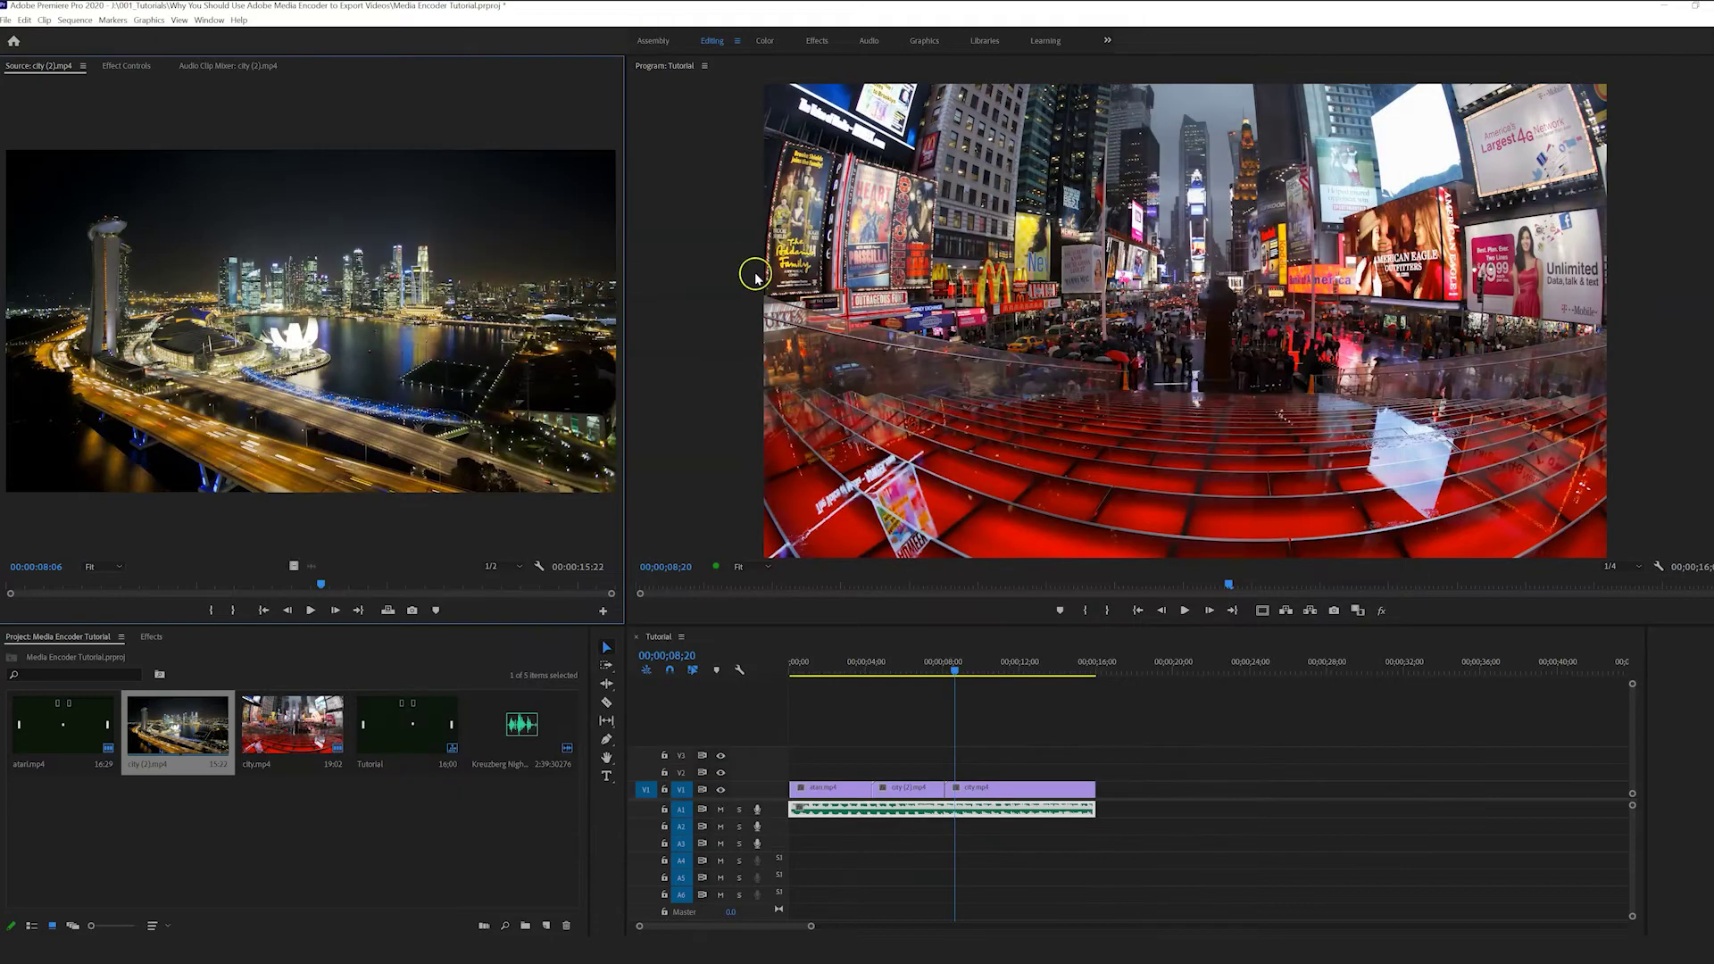
key(ctrl+m)
- Queue city (2).mp4 again as H.264, Match Source – High bitrate, outputting city (2)_2.mp4
click(1116, 759)
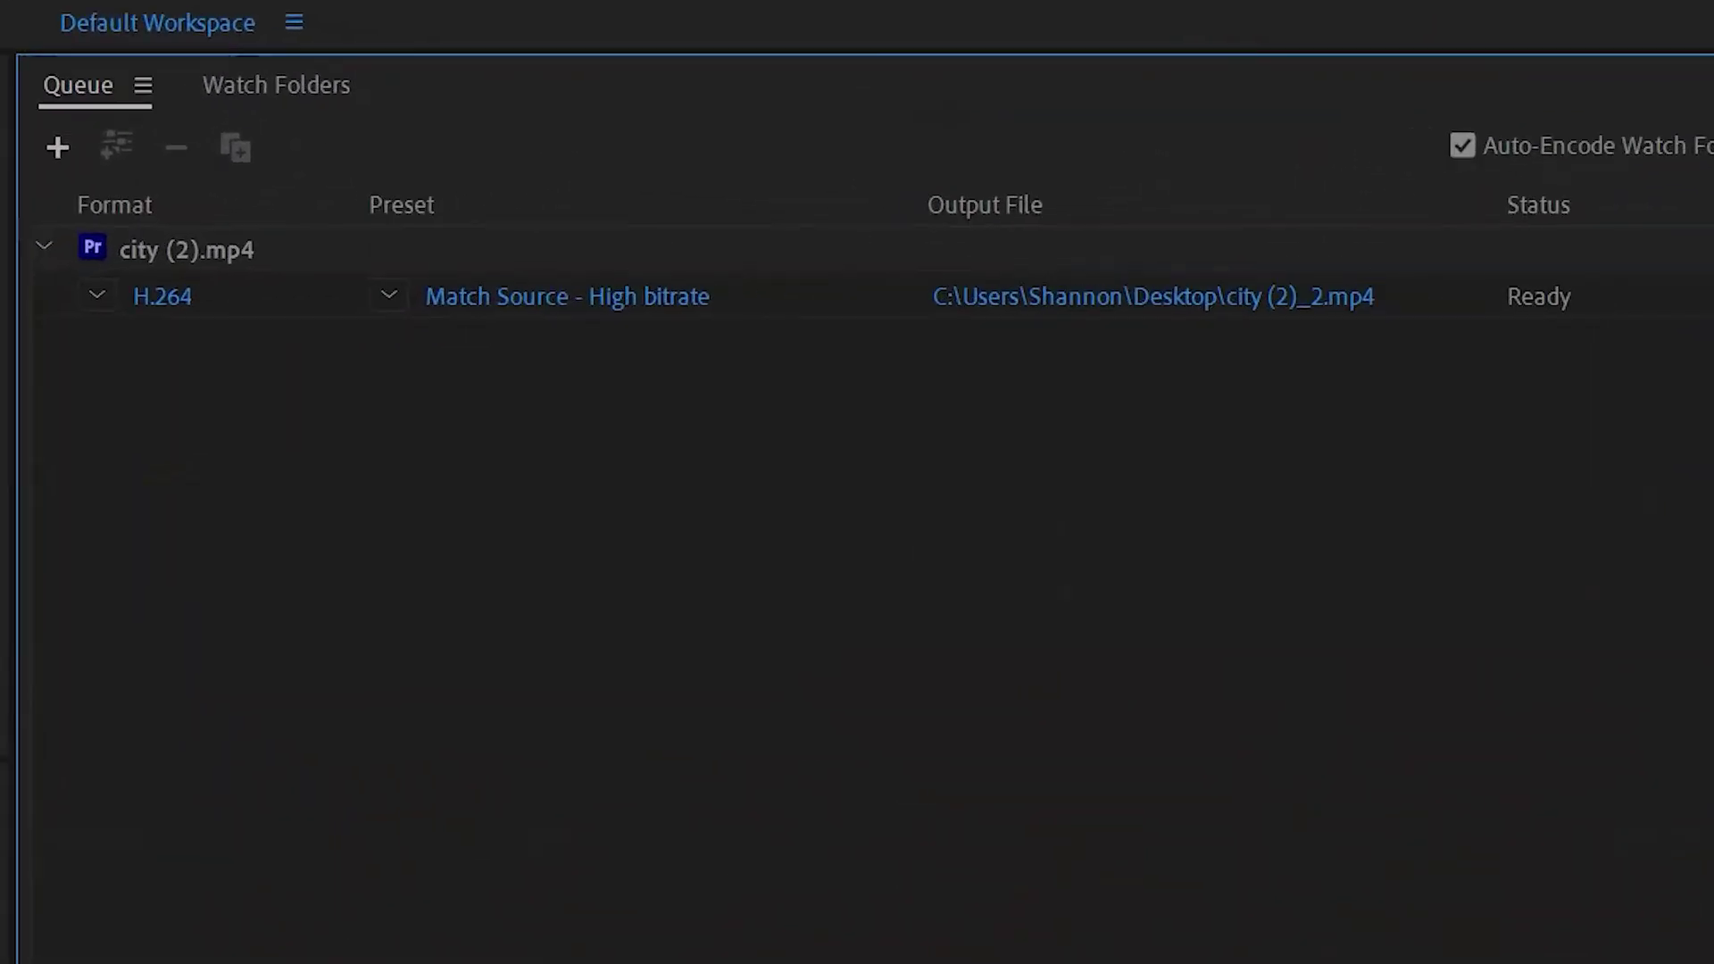
- Duplicate the H.264 output of city (2).mp4 twice in the queue
right_click(1018, 239)
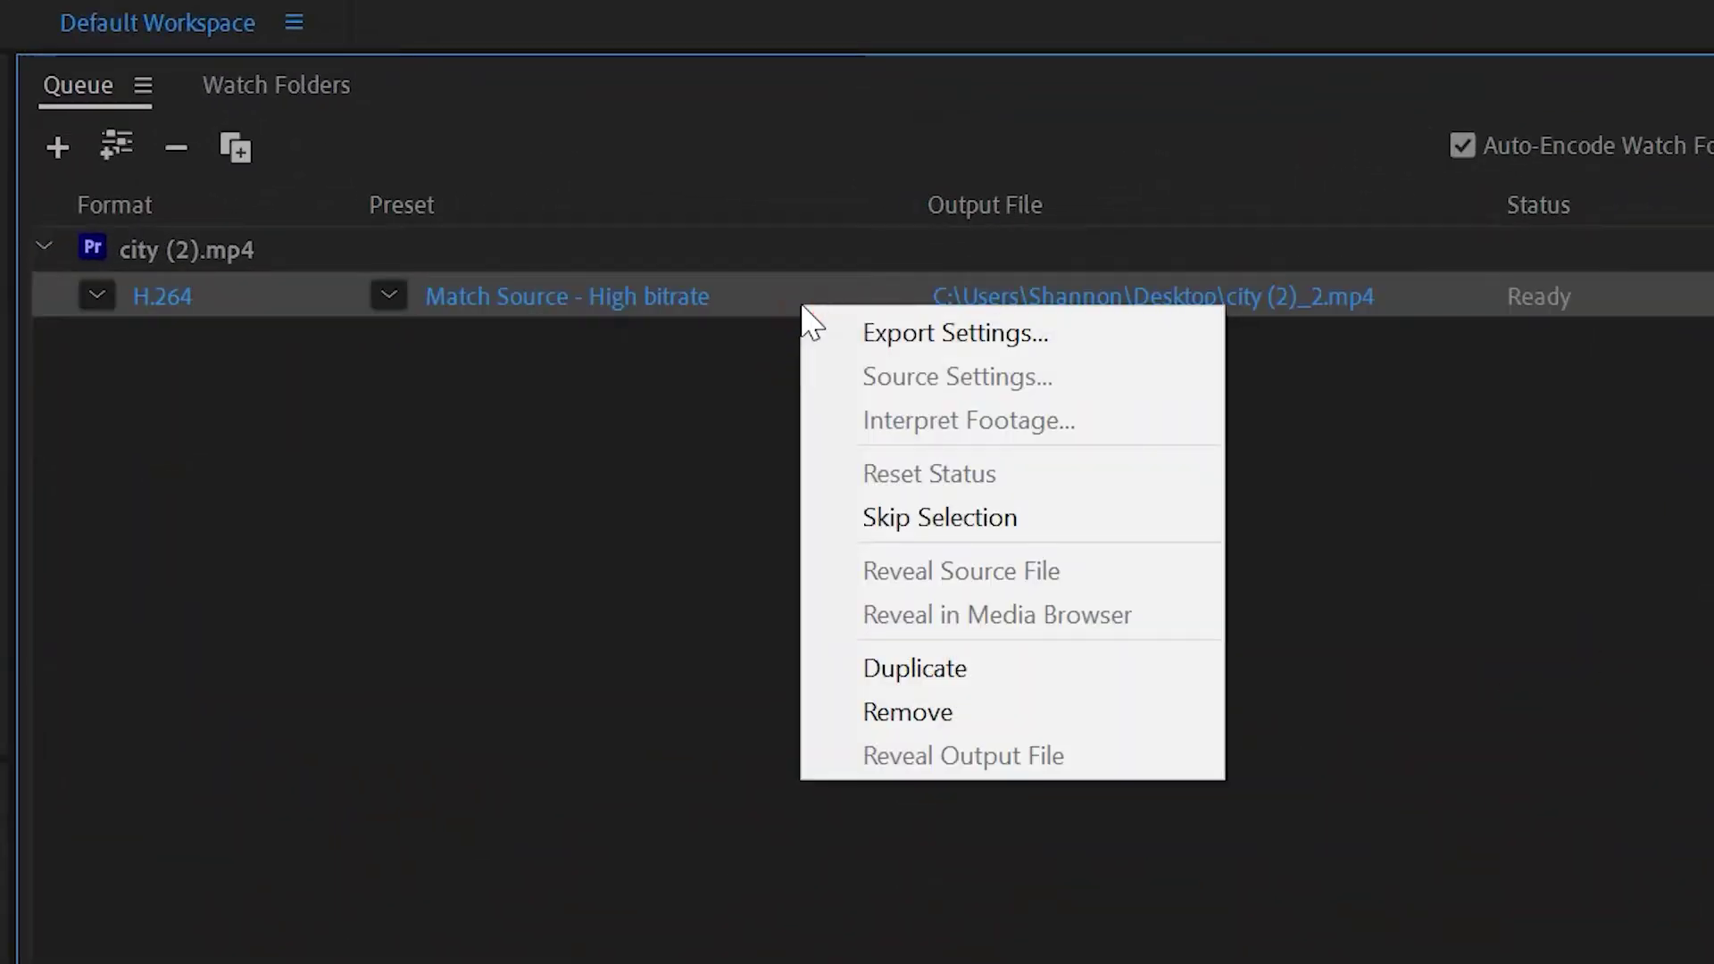
click(948, 687)
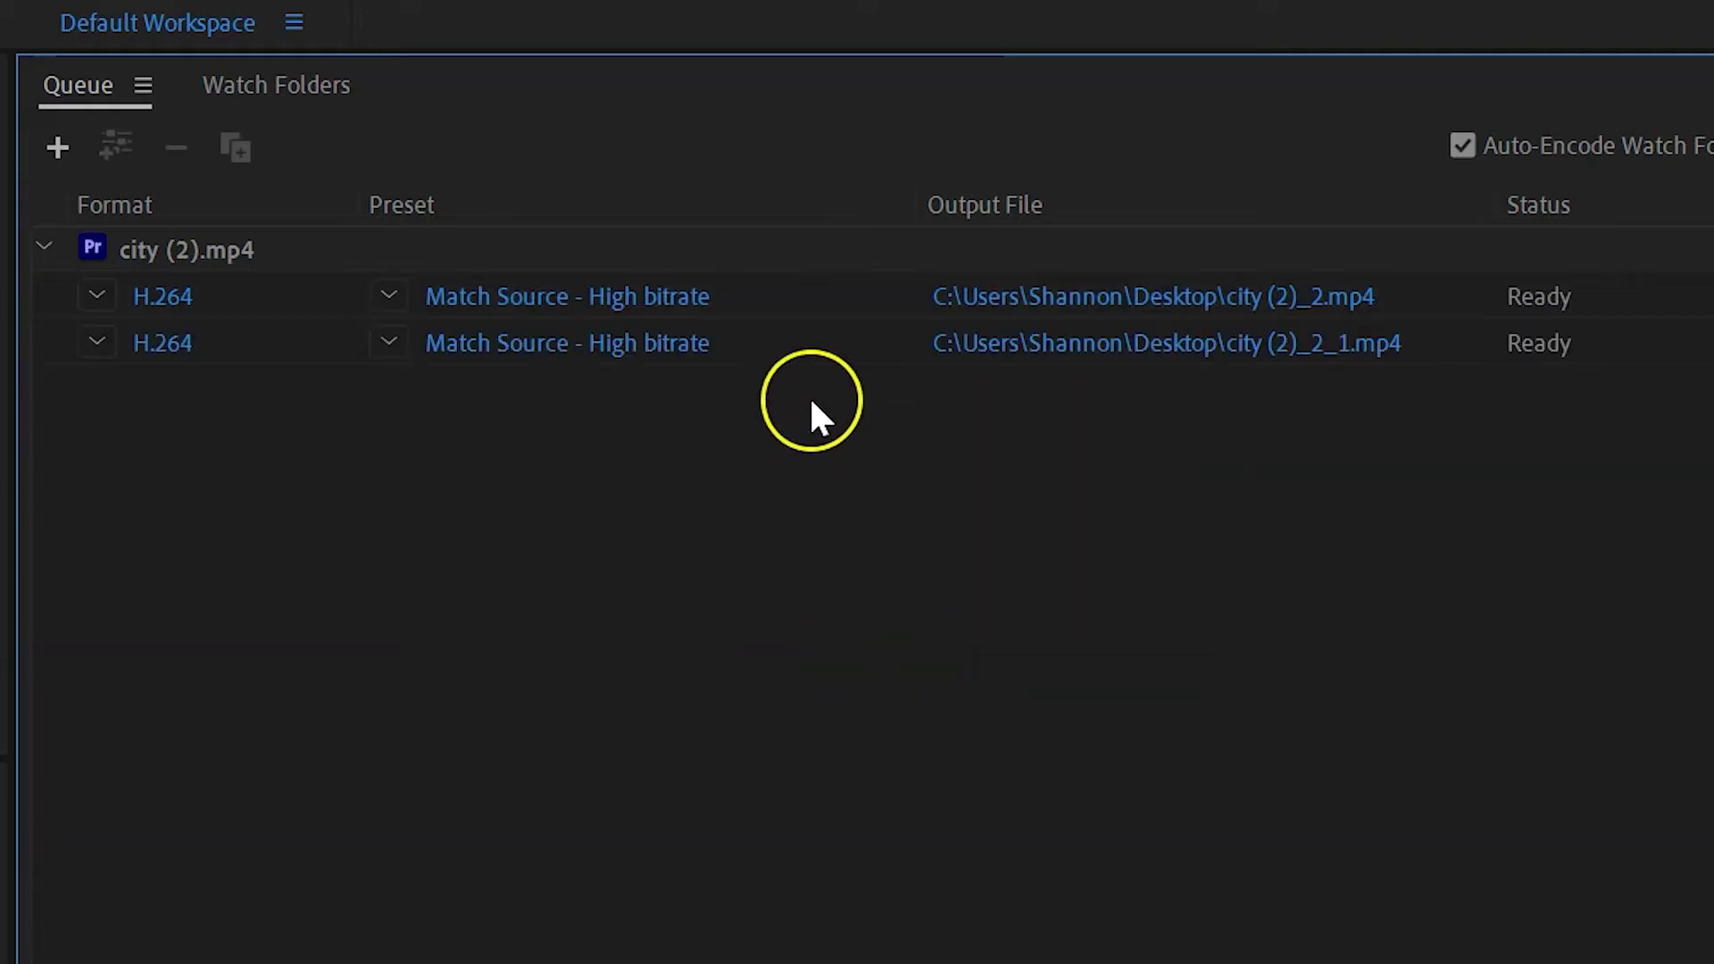
right_click(812, 348)
click(905, 696)
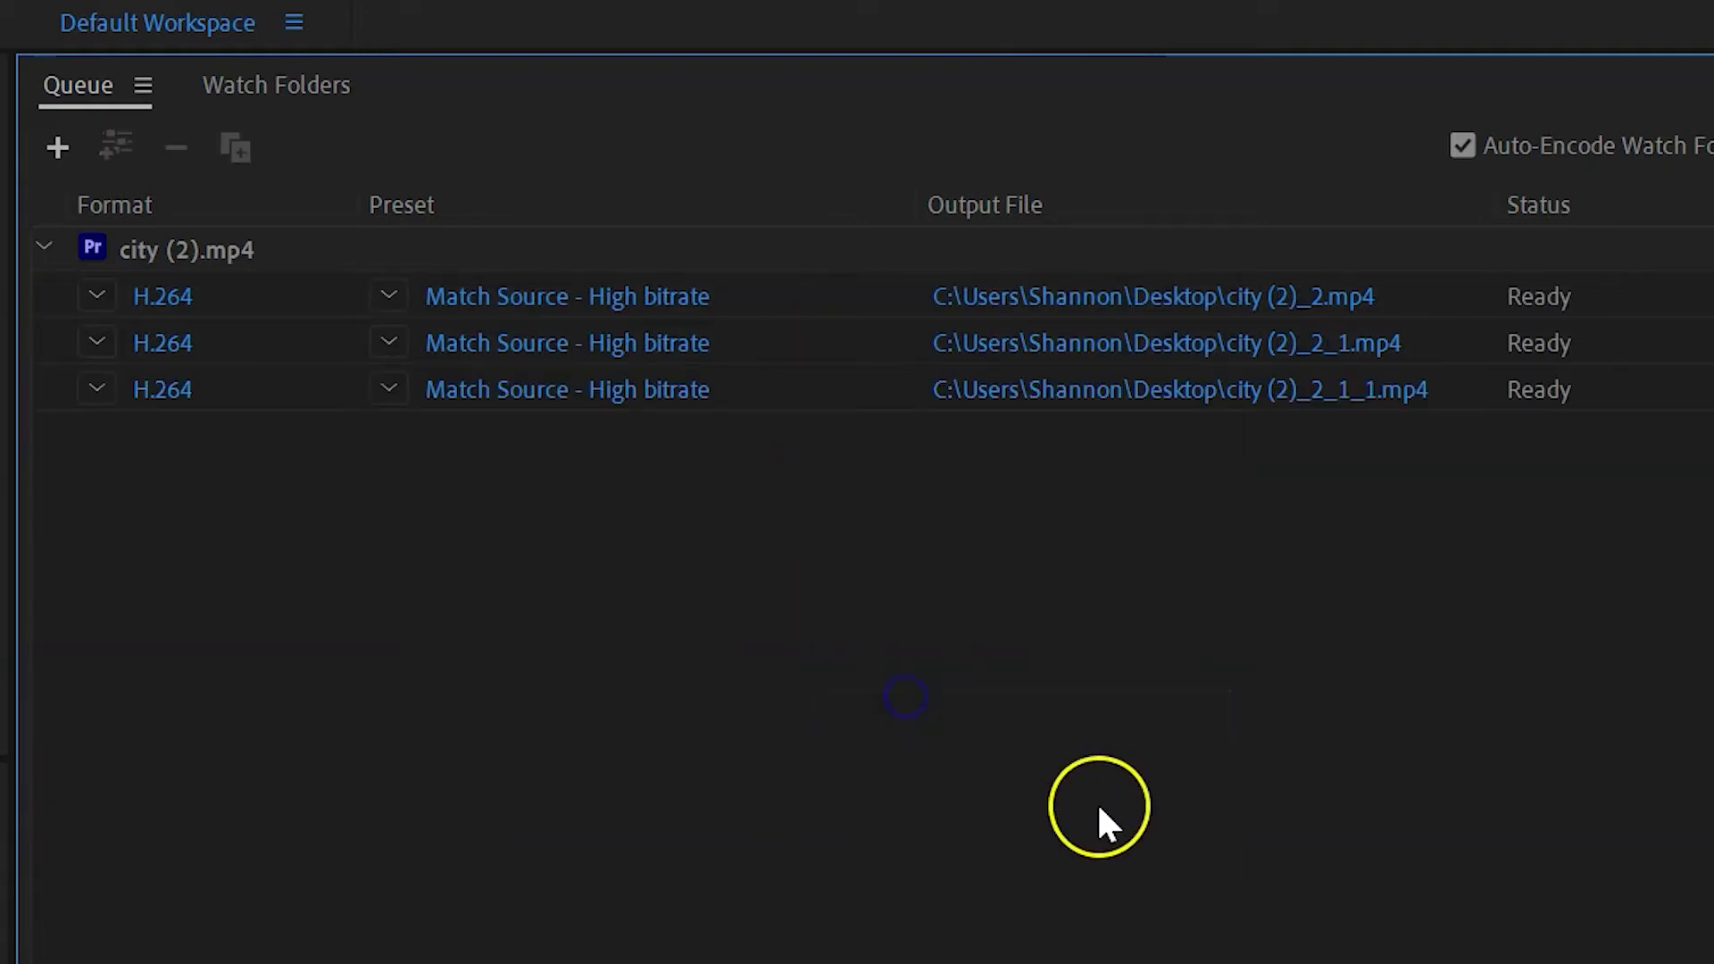
- Set the second copy's format to QuickTime and the third copy's to MP3
click(93, 343)
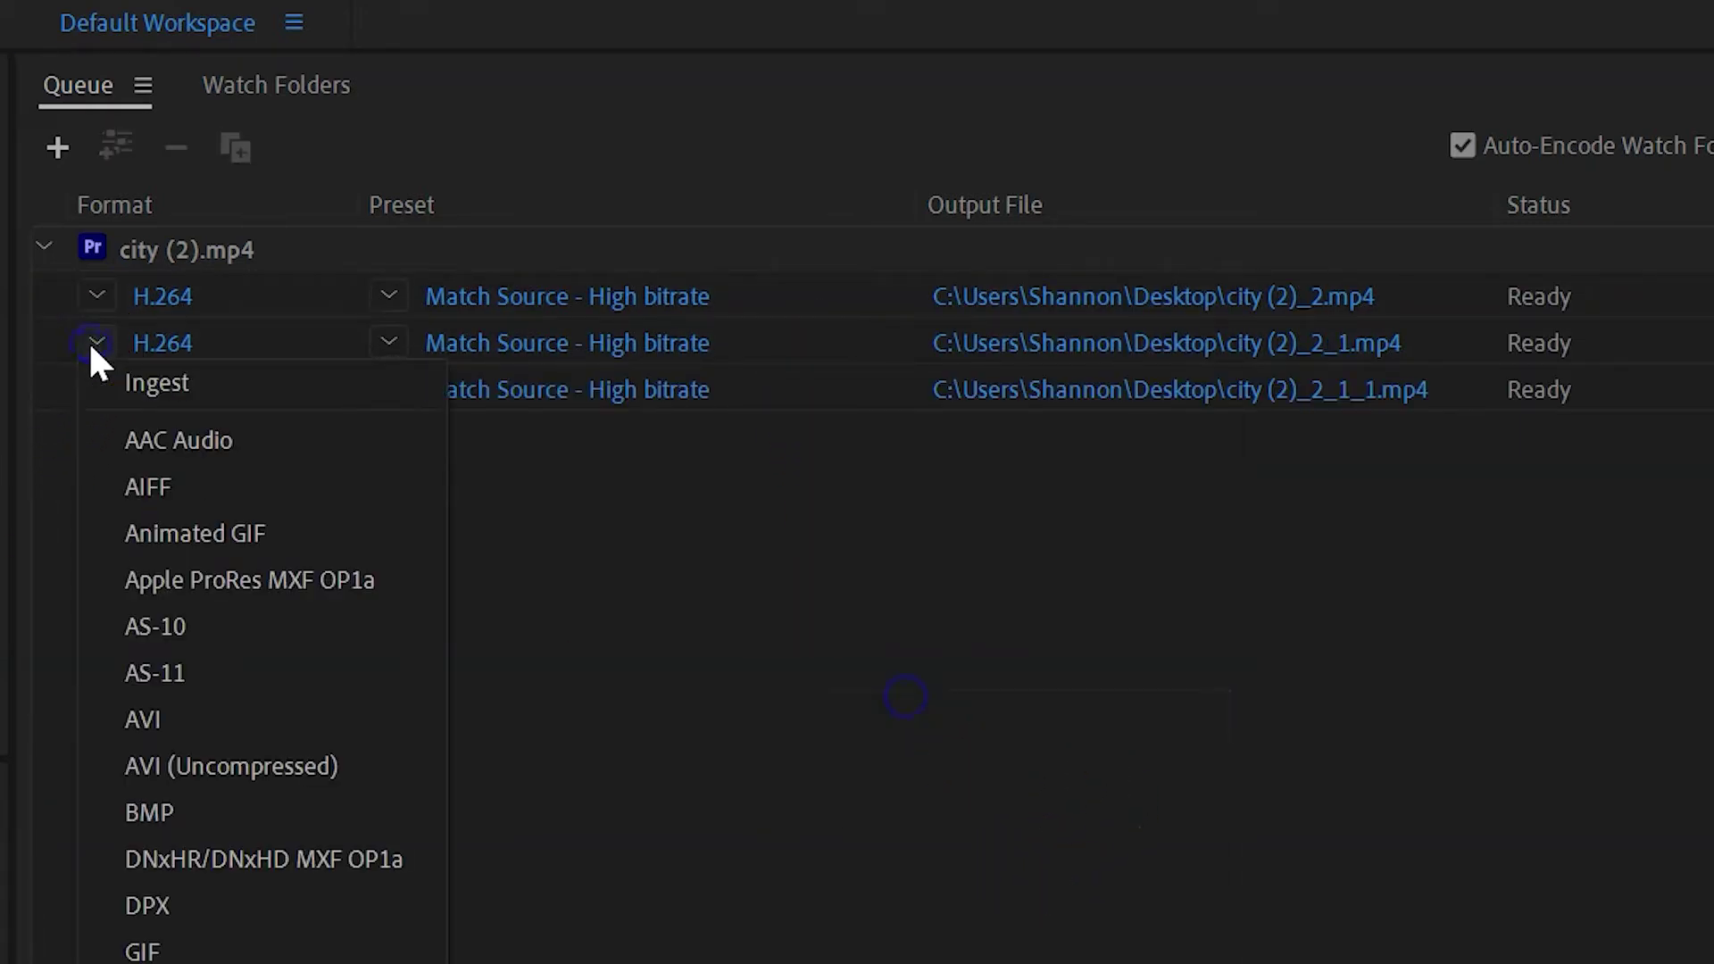
click(754, 899)
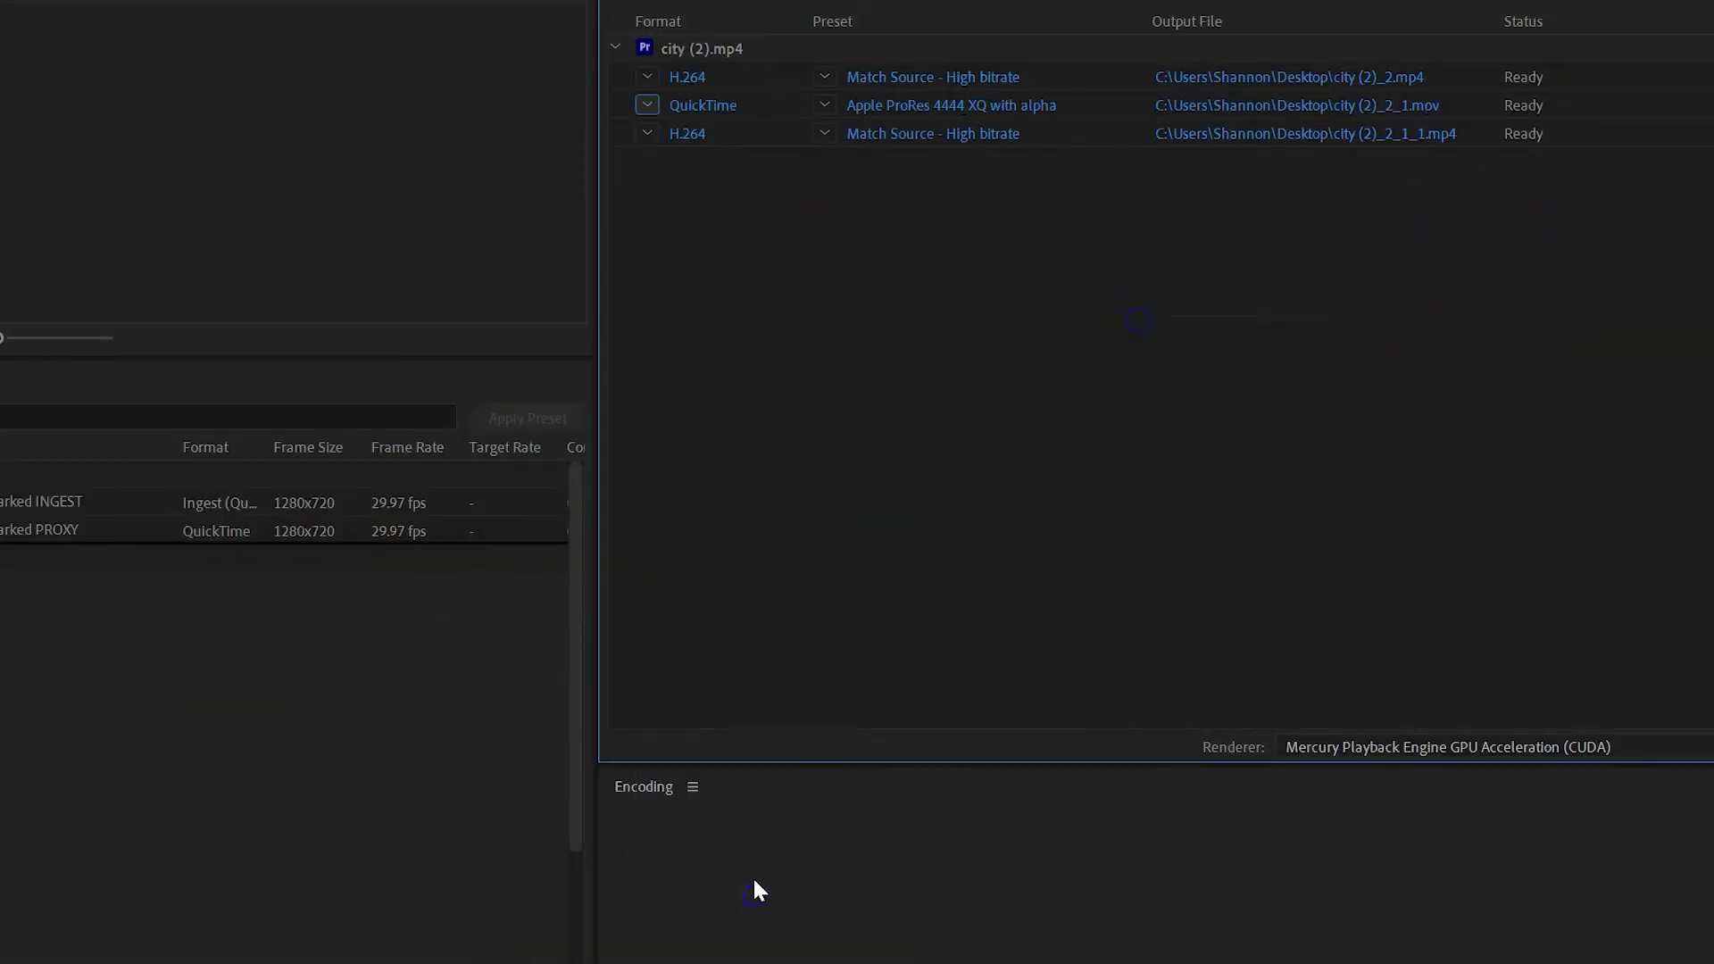
click(648, 134)
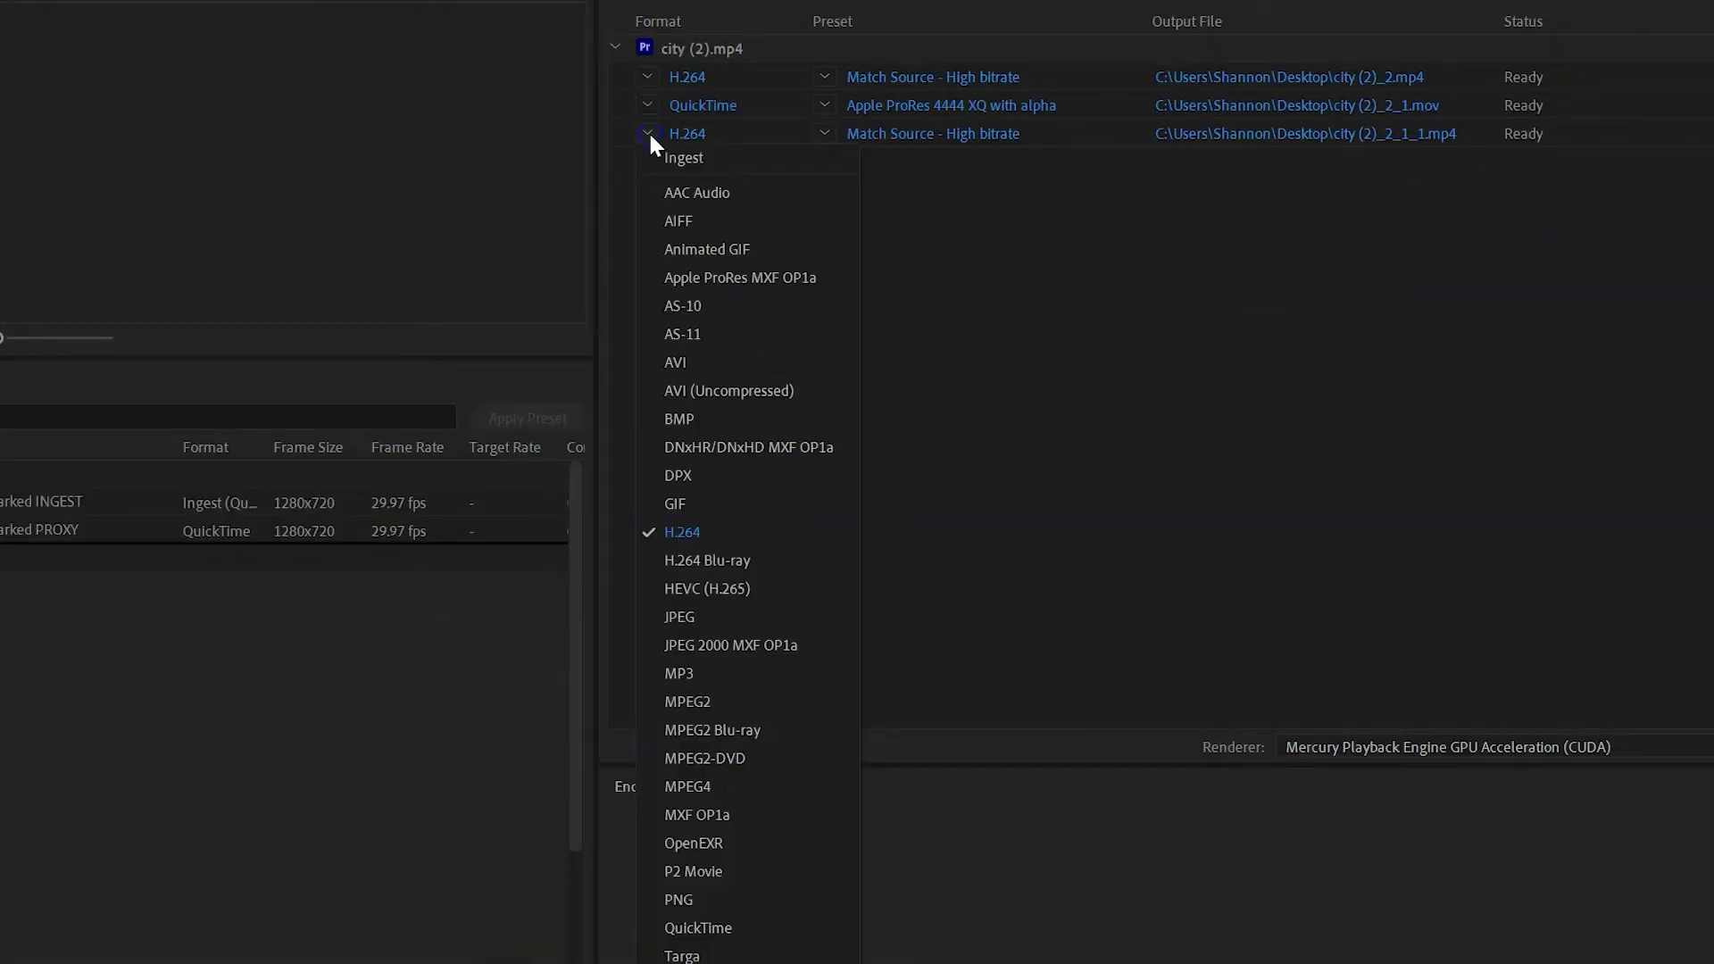
click(782, 677)
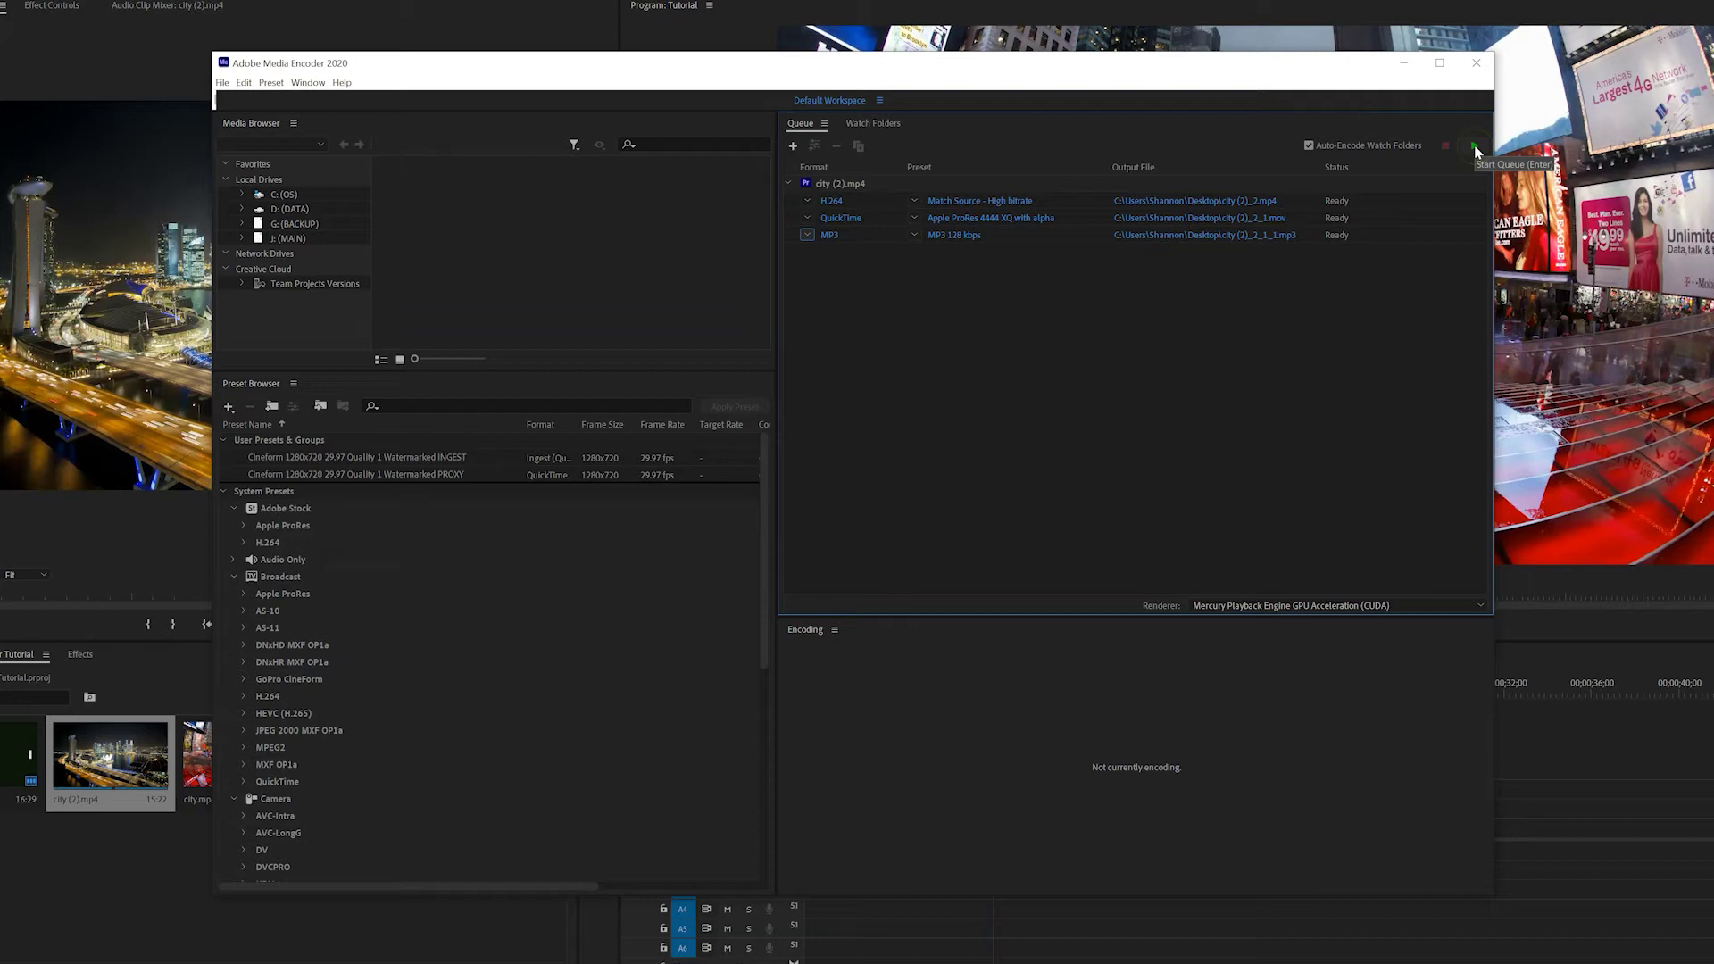
- Start encoding the H.264, QuickTime and MP3 outputs of city (2).mp4
click(1475, 149)
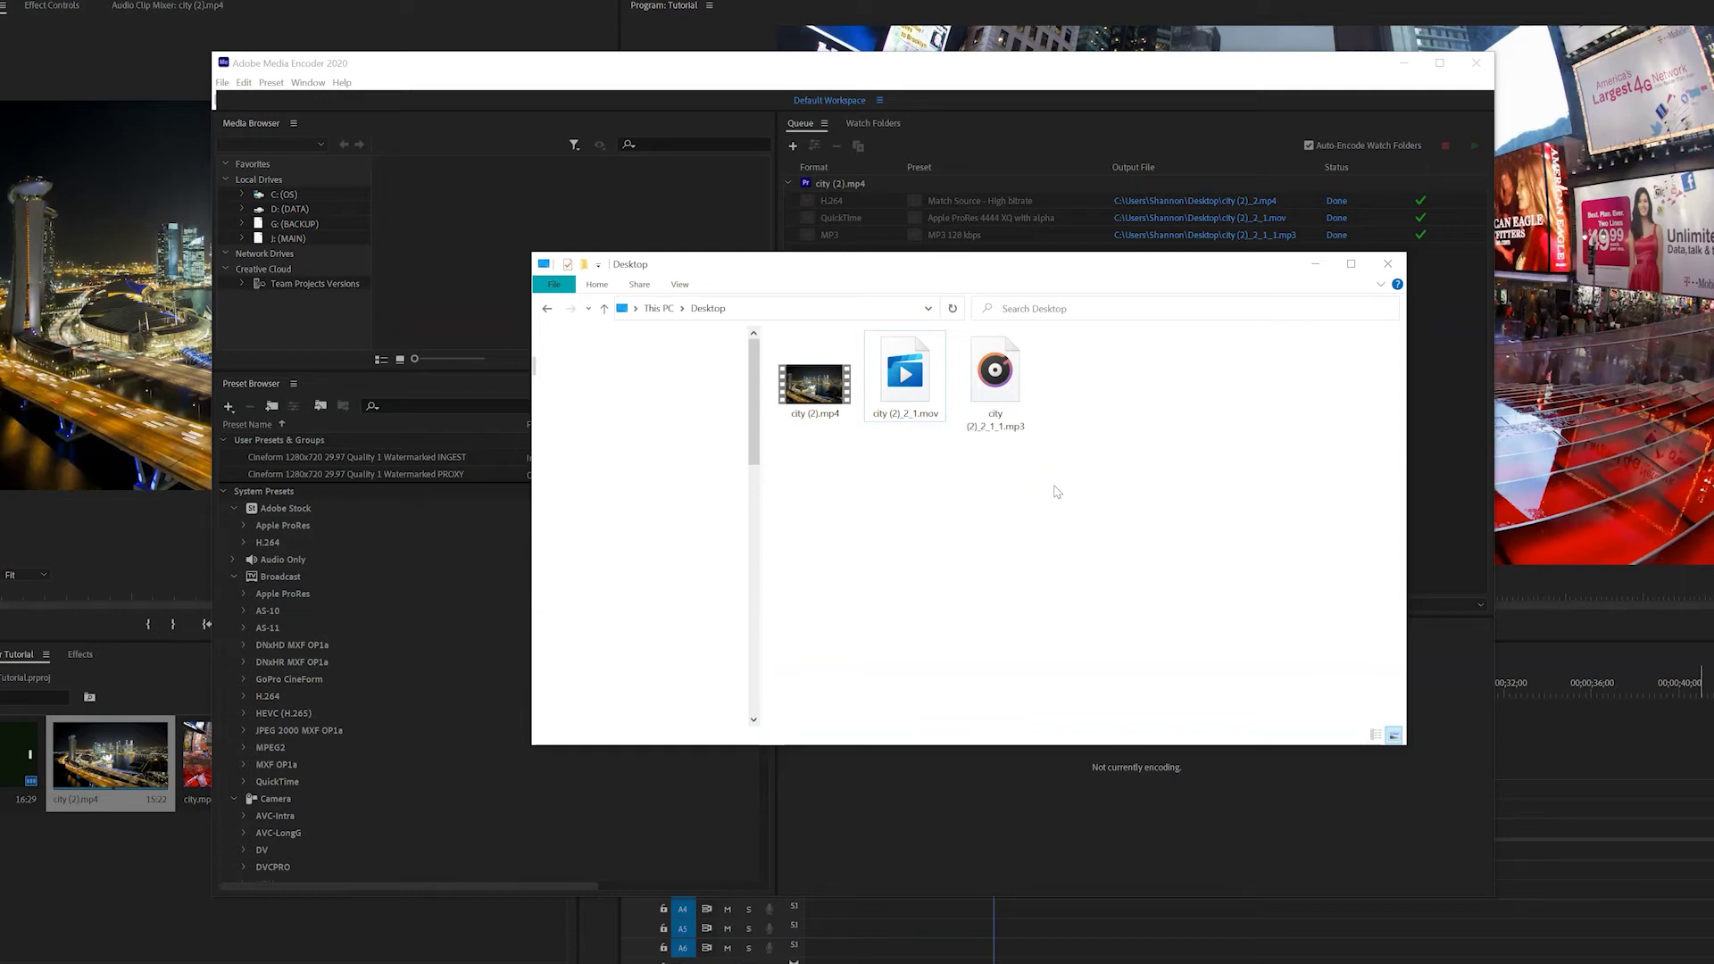
- Close the Desktop folder window and delete the finished MP3 output from the queue
click(1387, 264)
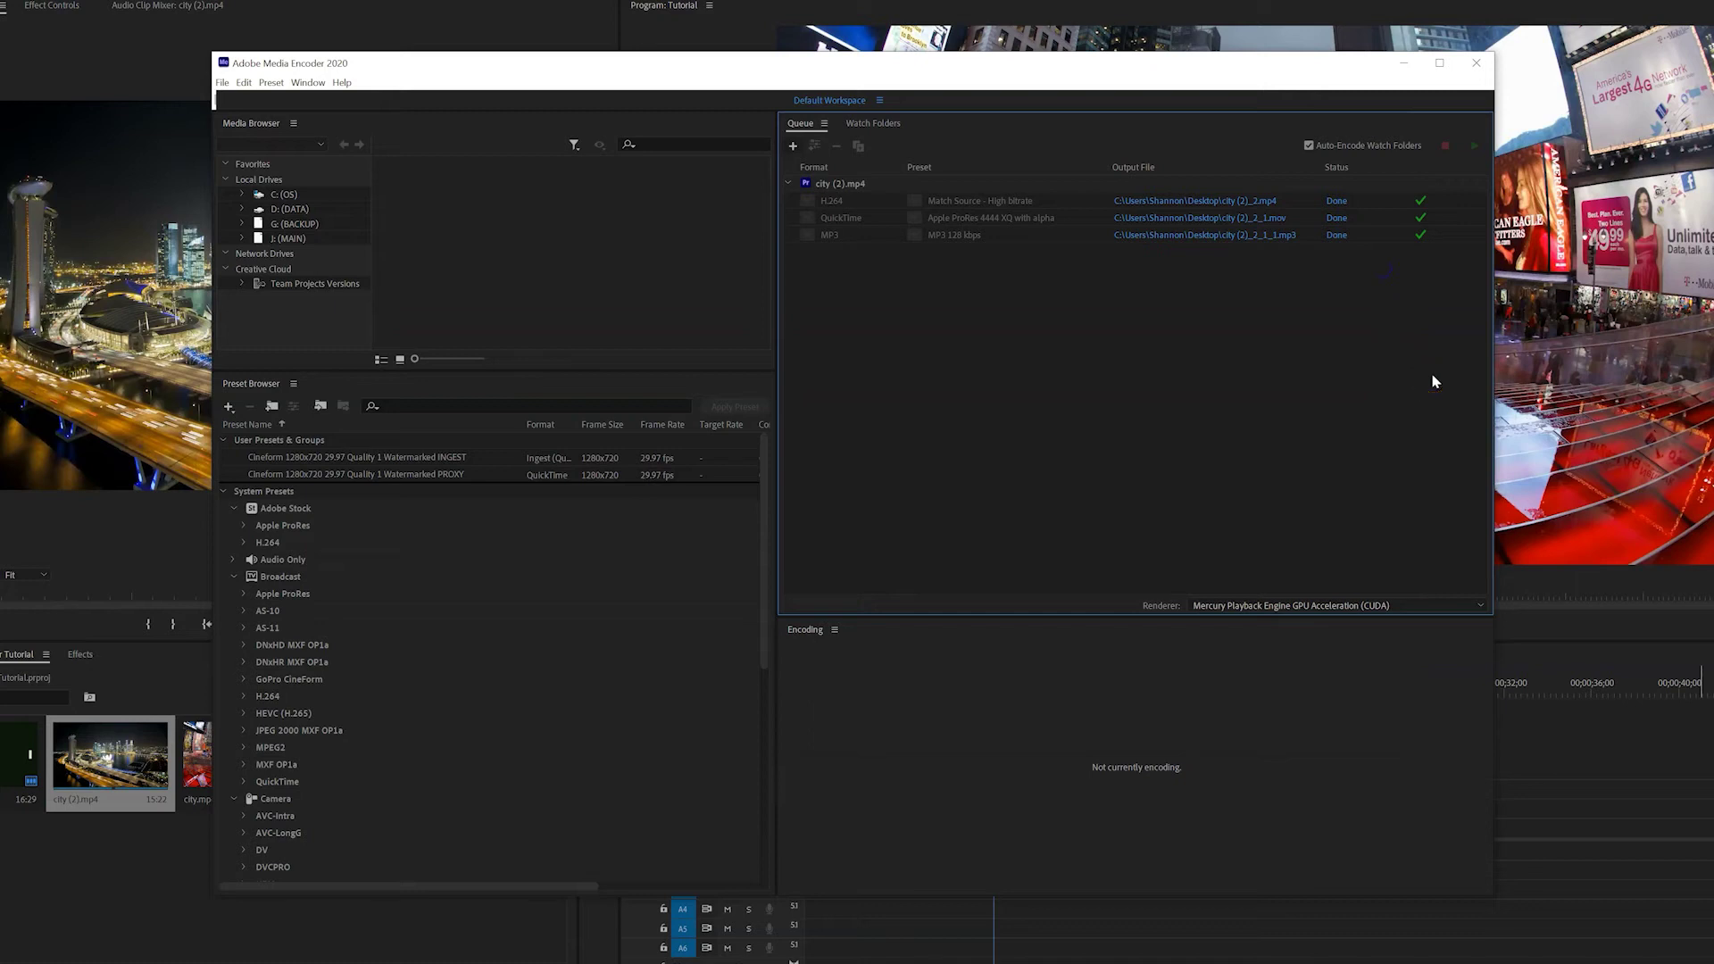
click(956, 234)
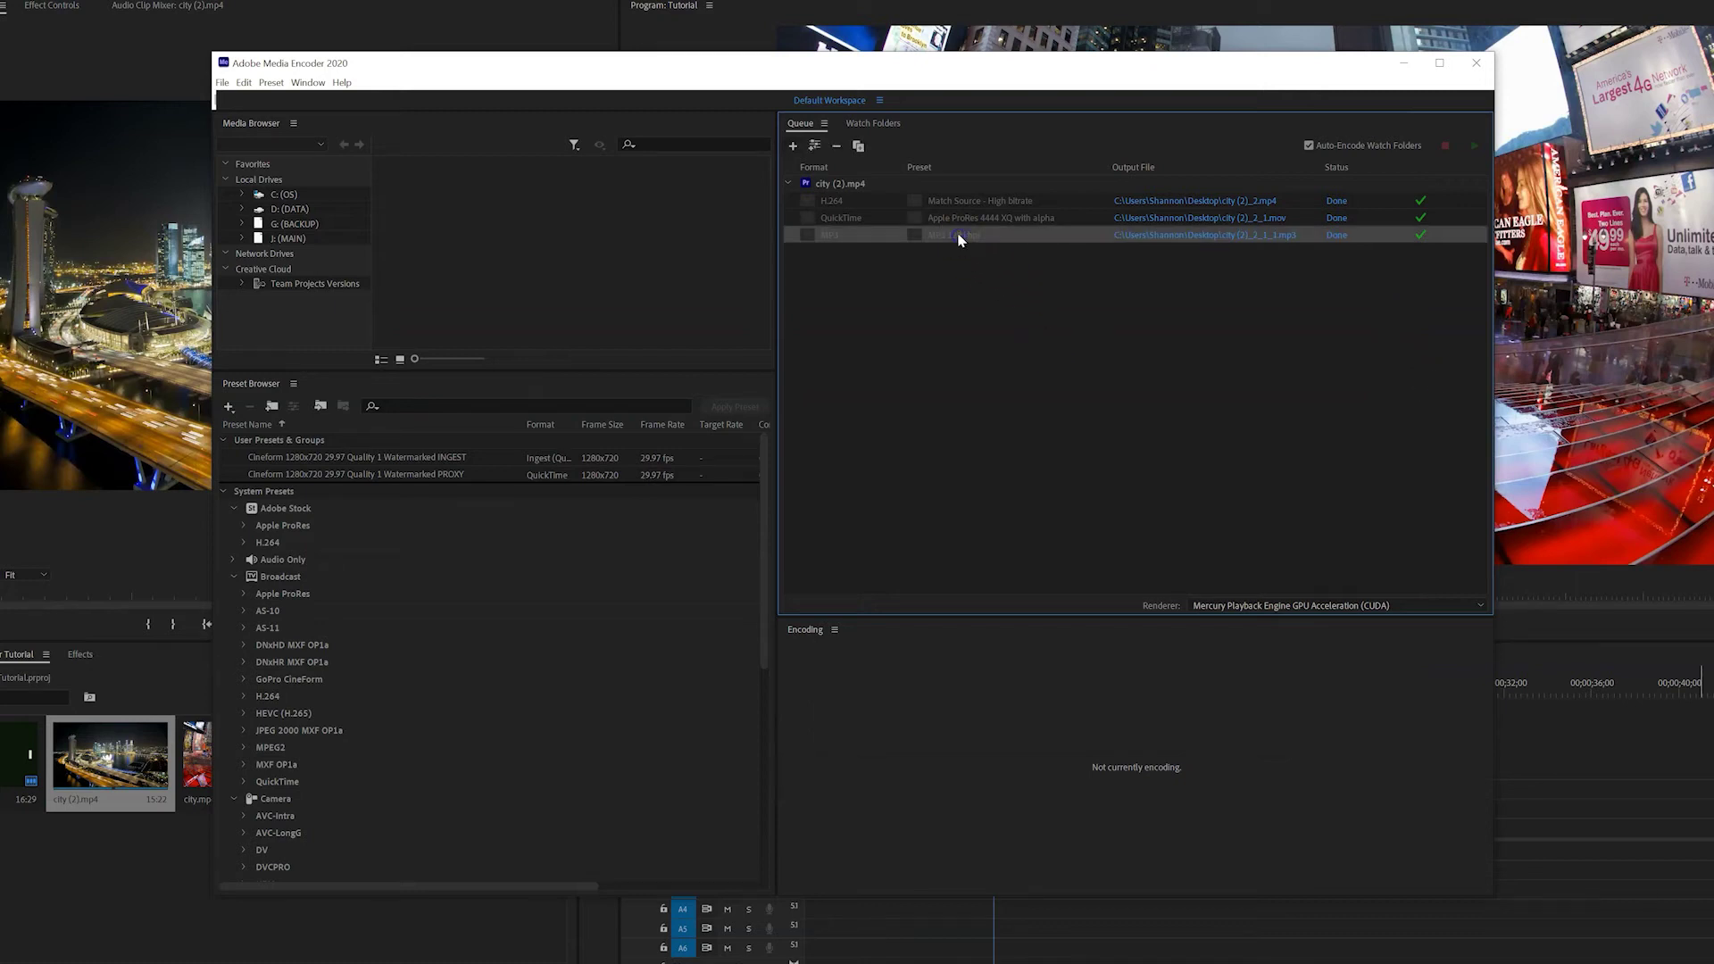
key(Delete)
click(957, 219)
- Delete the remaining finished city (2).mp4 outputs so the queue is empty
key(Delete)
key(Delete)
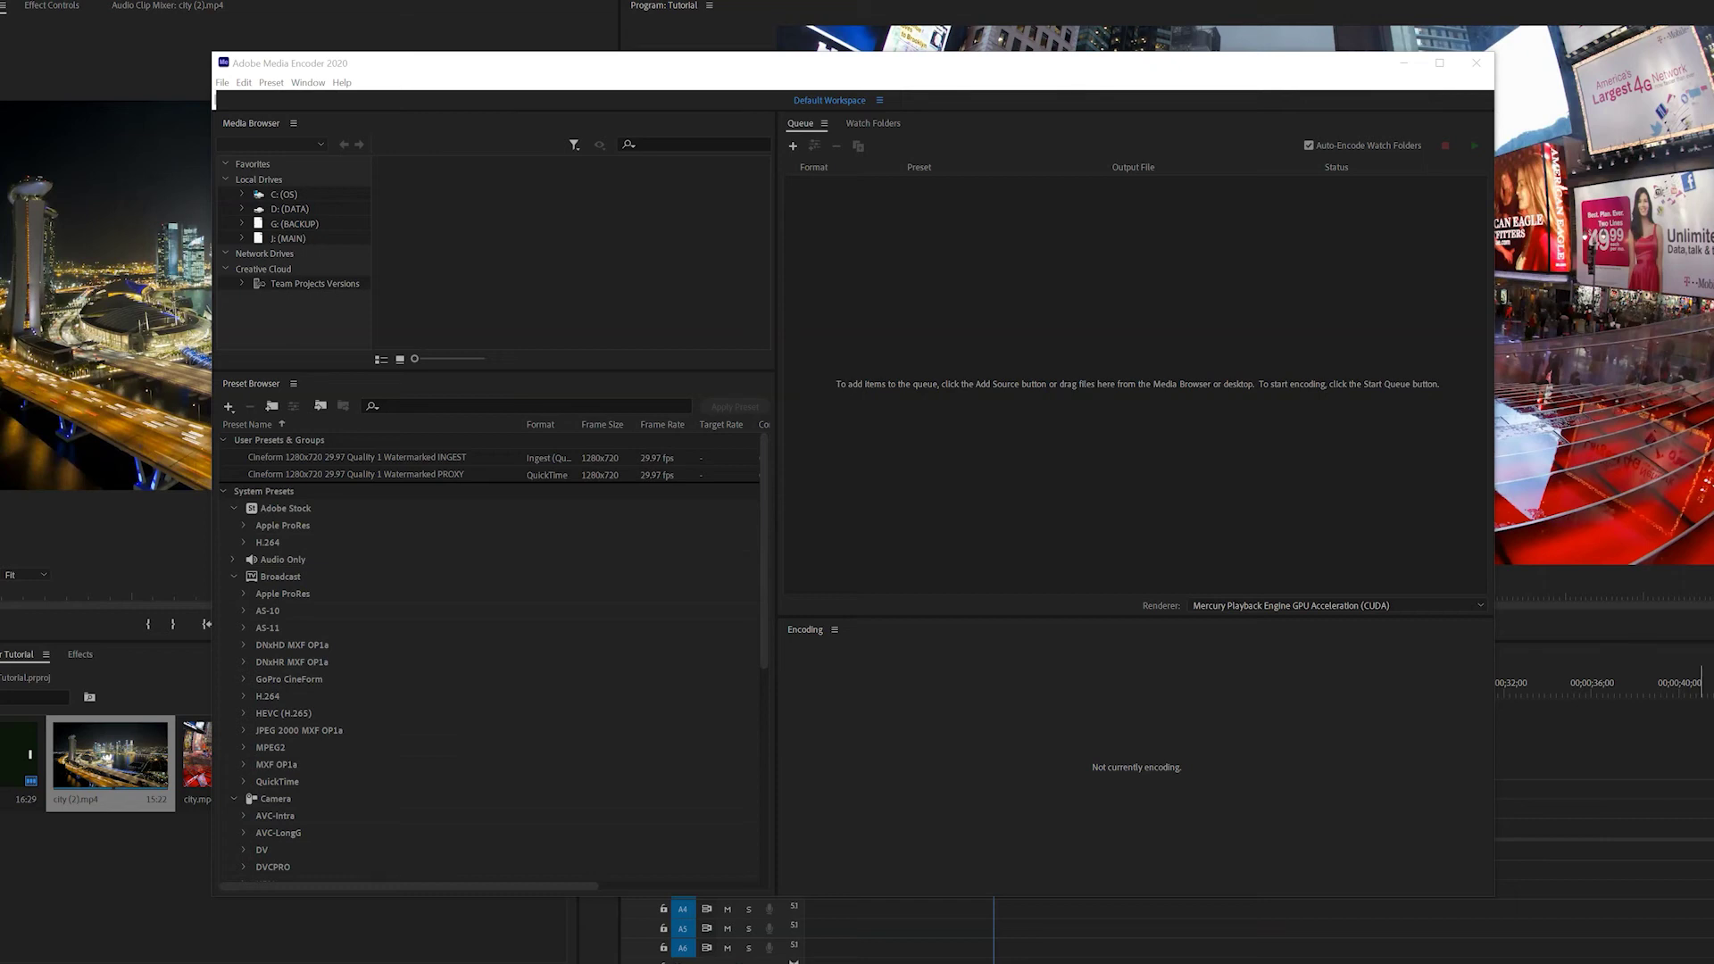
- Queue UNREST MASTER.mp4 with MP3 format and encode it to UNREST MASTER_1.mp3 at 128 kbps
drag(1713, 384, 1309, 383)
click(808, 200)
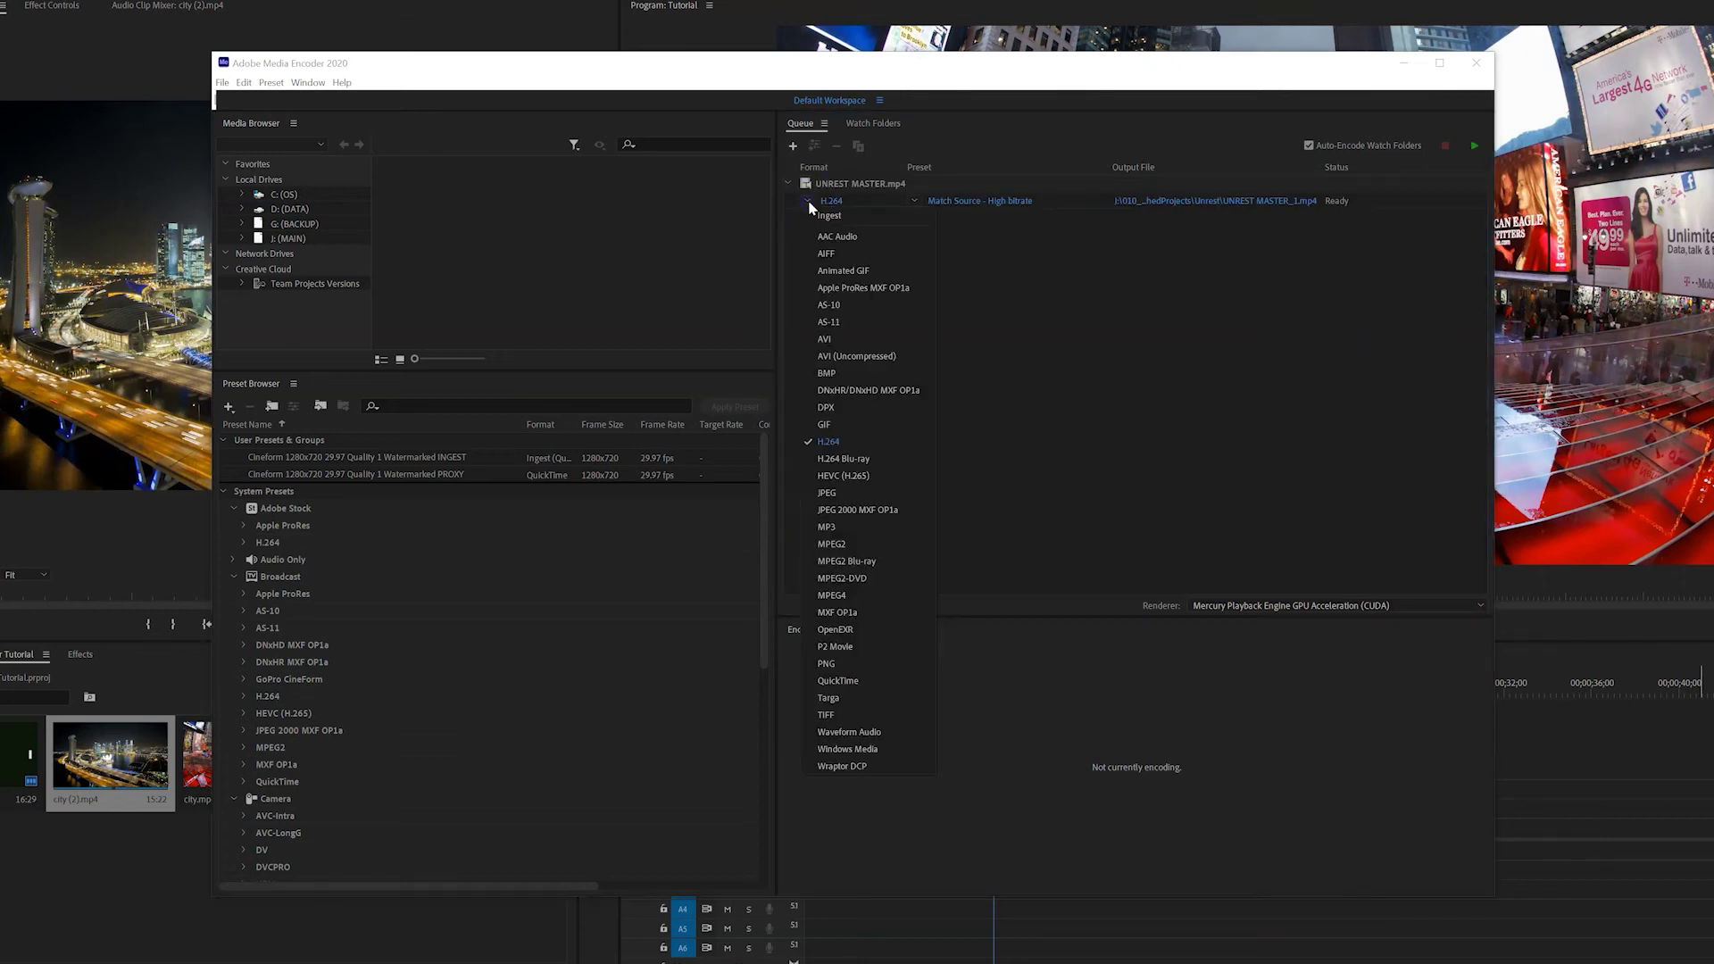
click(857, 527)
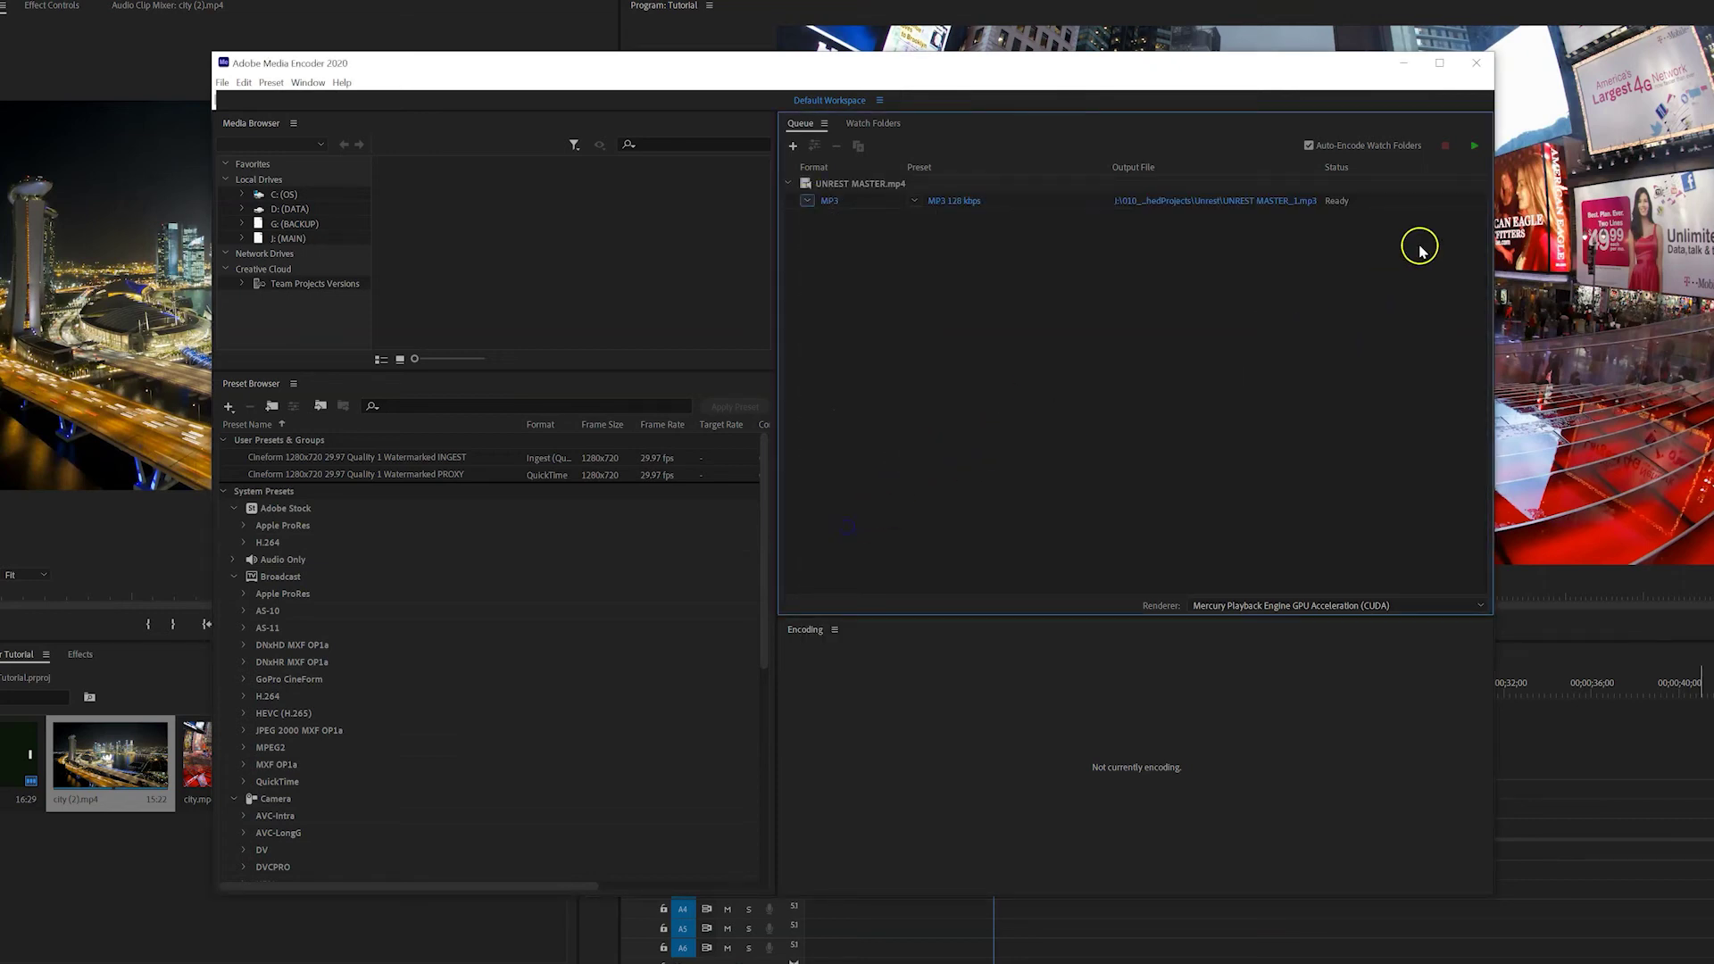
click(1473, 149)
click(1325, 366)
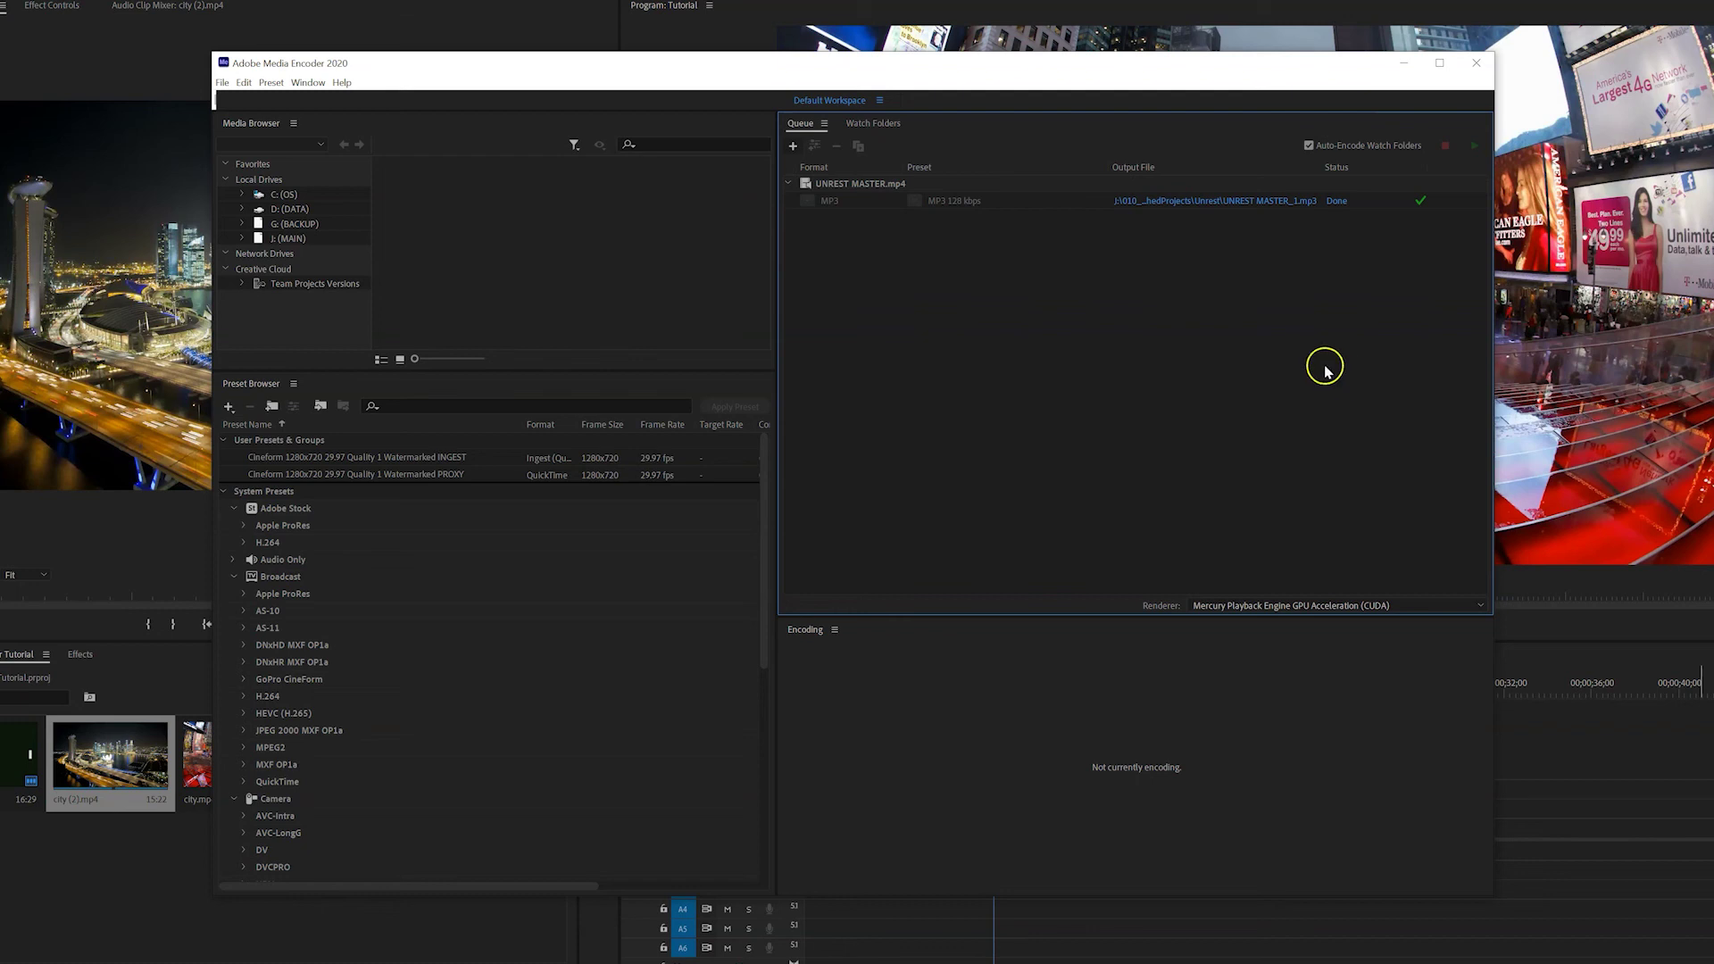